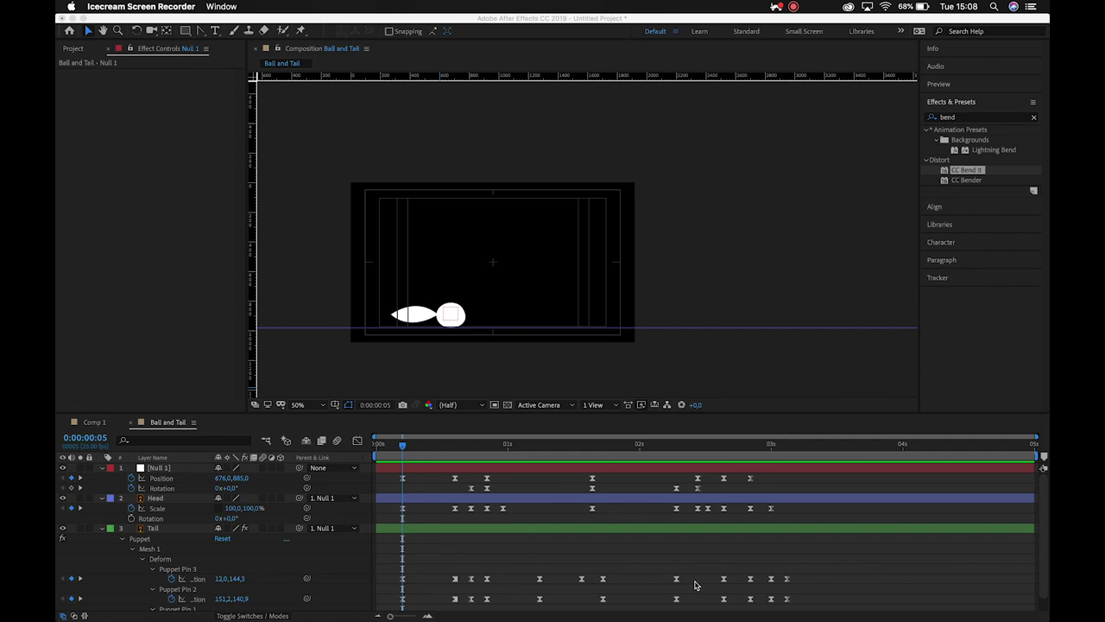
Step: Launch Media Encoder from the Dock and return to the Ball and Tail composition
mouse_move(618, 618)
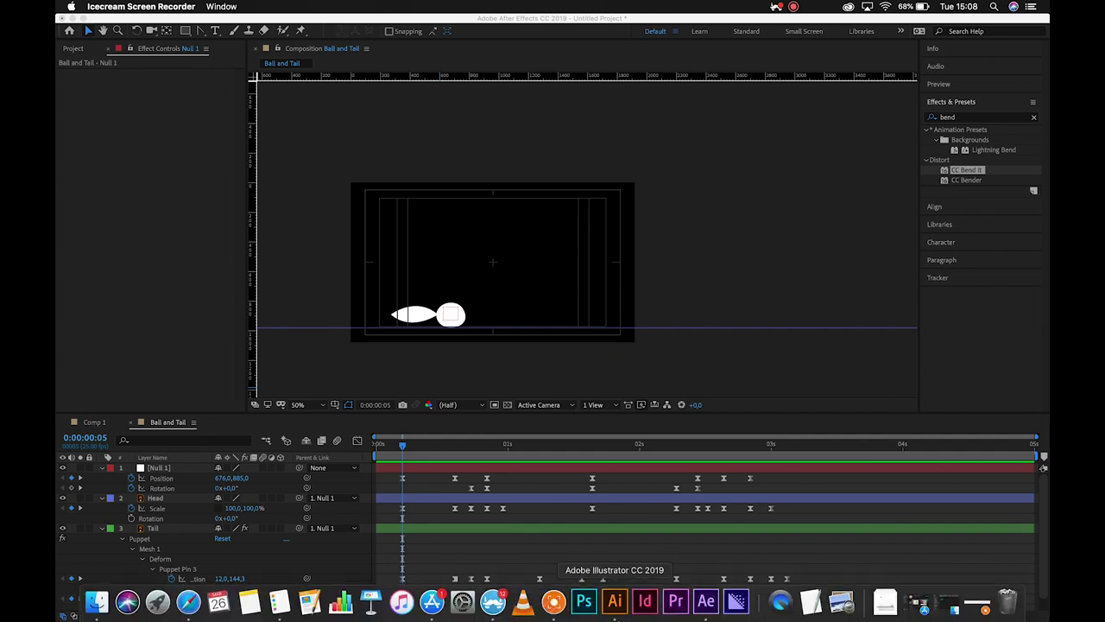
click(738, 602)
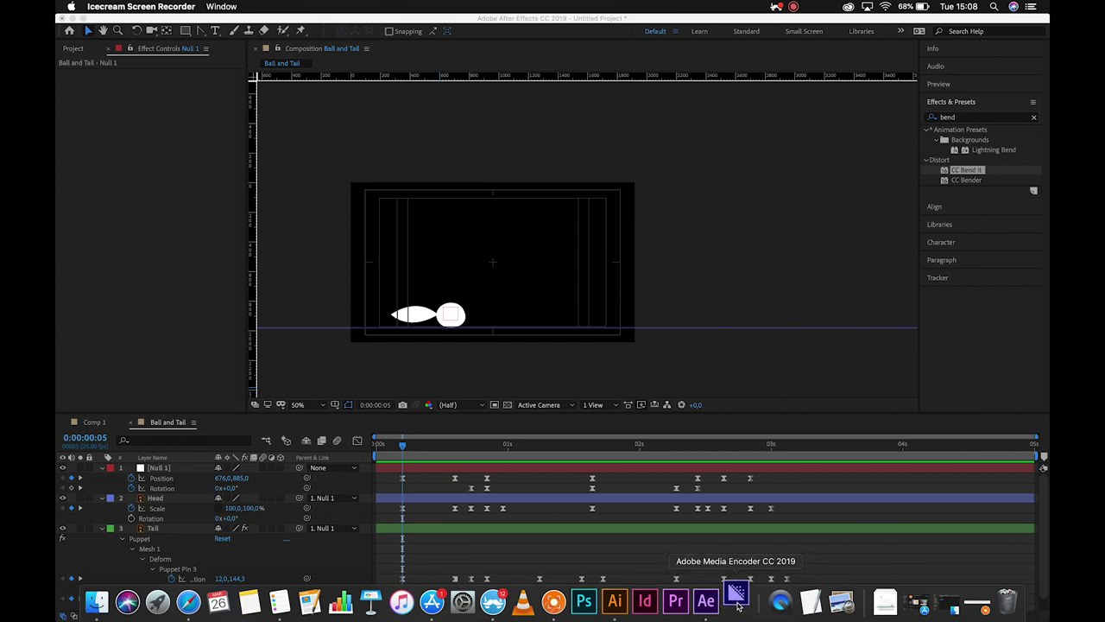
click(730, 258)
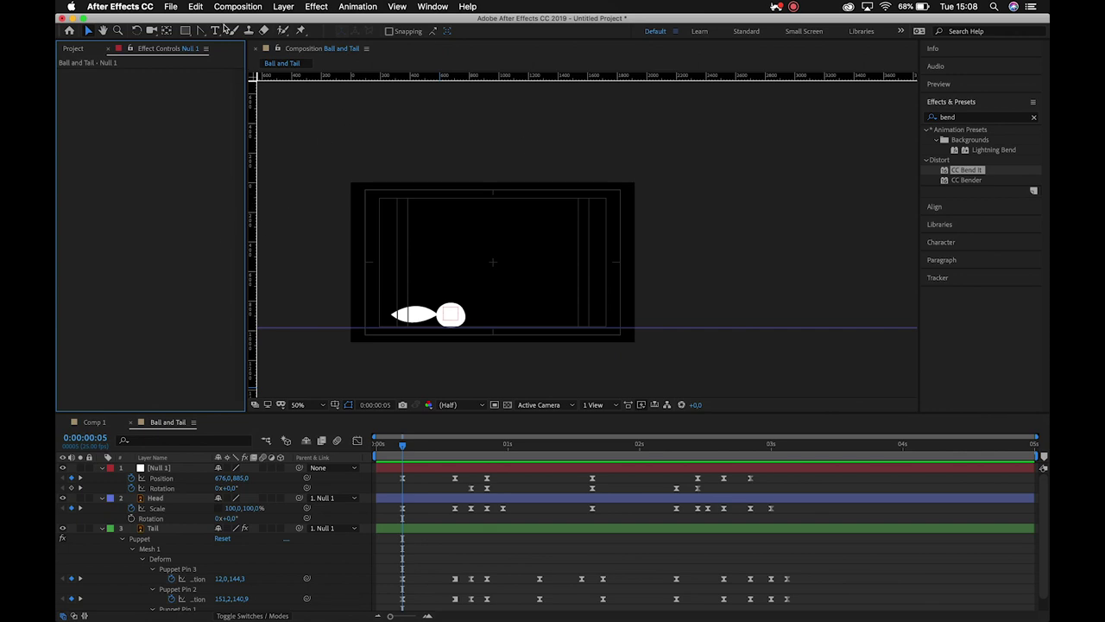
Step: Add the Ball and Tail composition to the Media Encoder queue via File > Export
click(172, 7)
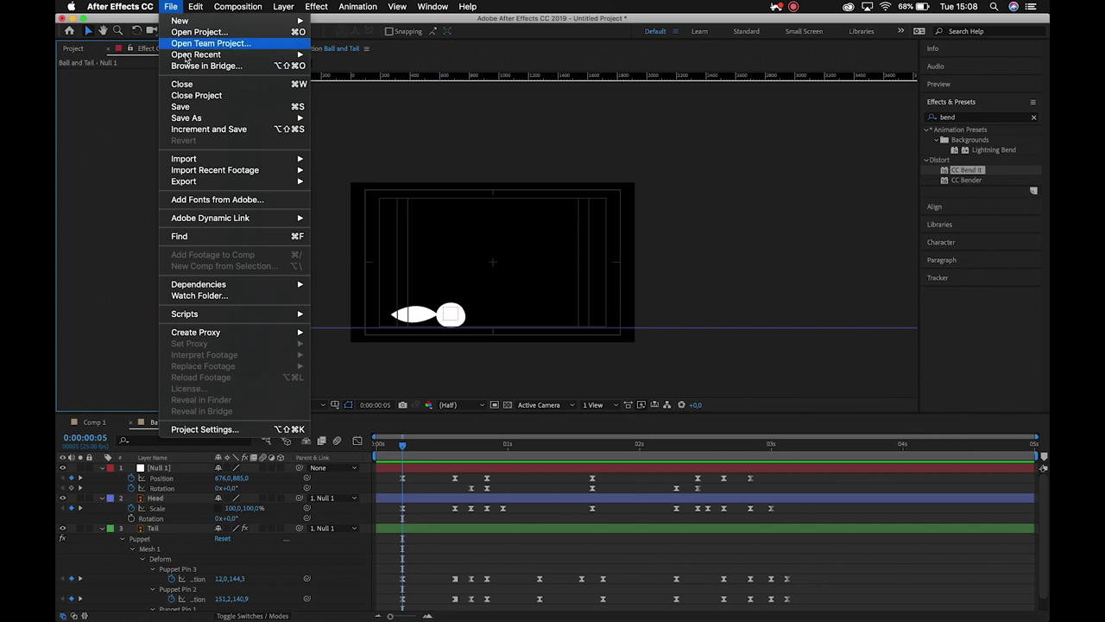
mouse_move(245, 181)
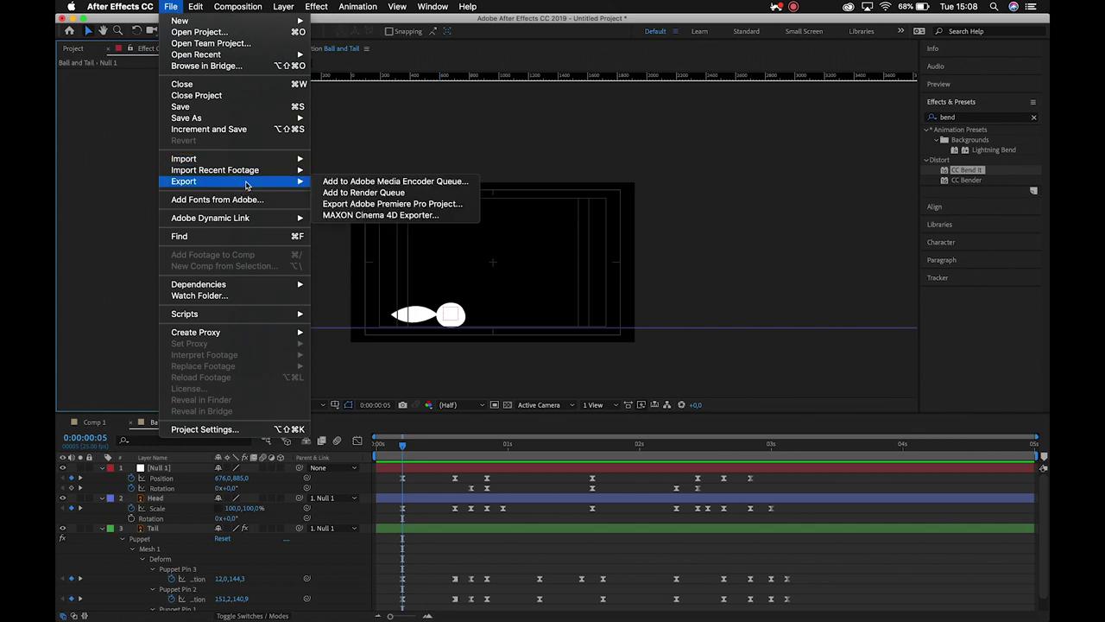
click(458, 187)
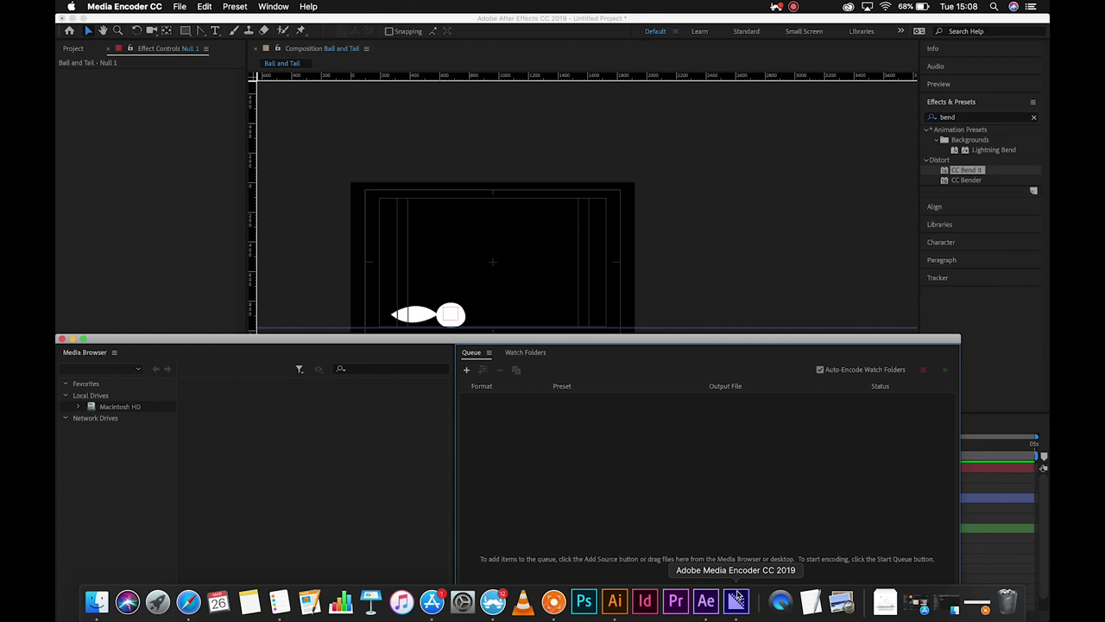
Step: Minimise Media Encoder and add the composition to the encoder queue a second time
drag(312, 339, 362, 33)
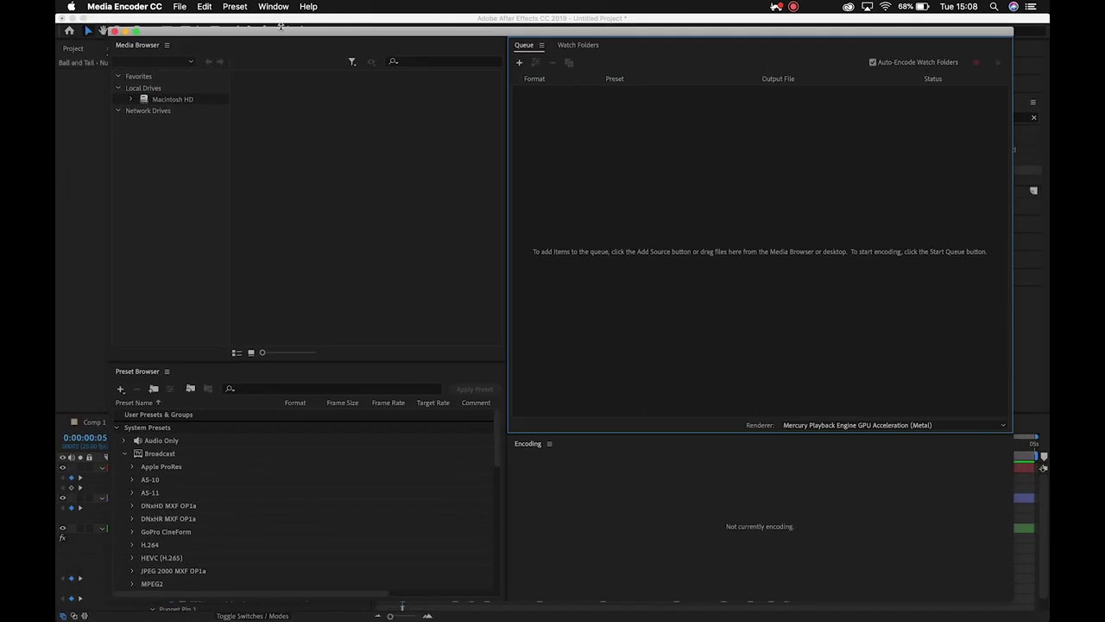
click(125, 33)
click(164, 178)
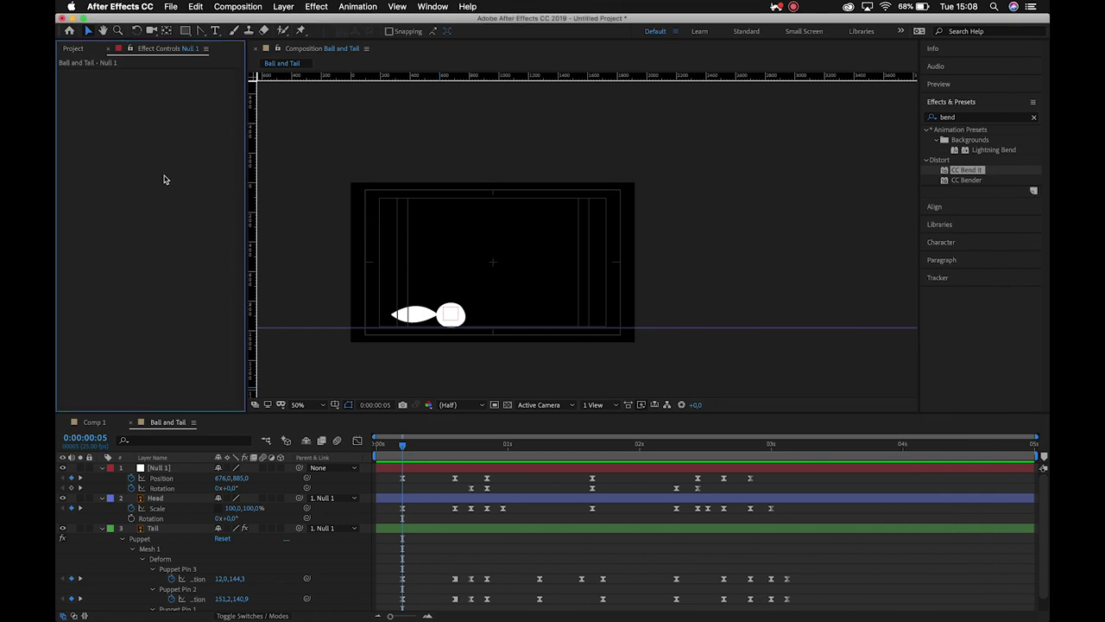
click(175, 9)
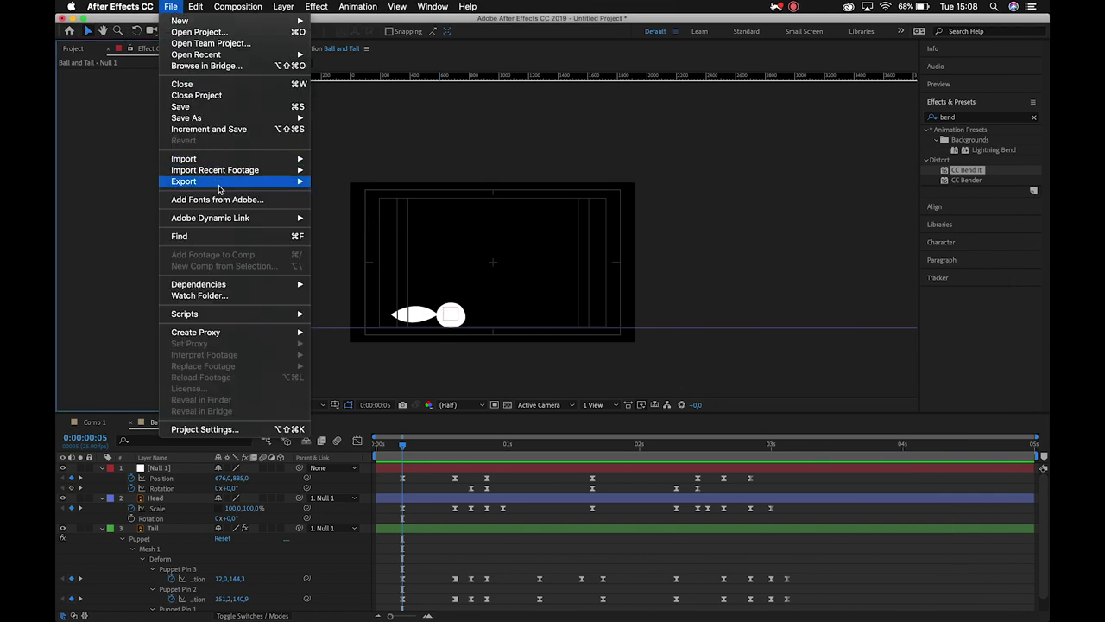
click(392, 182)
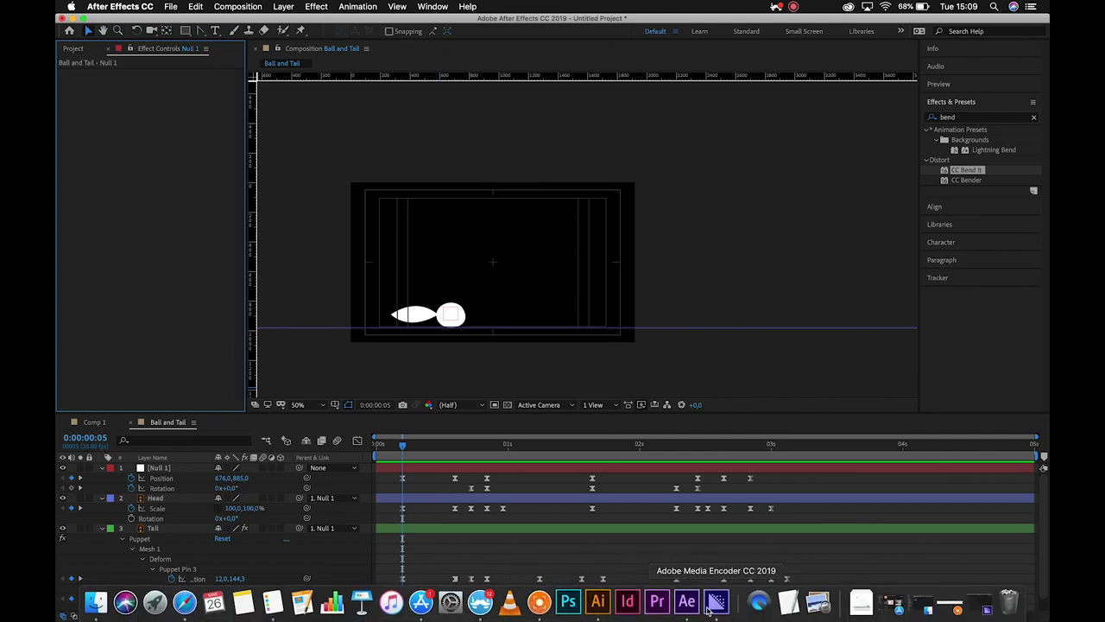
Step: Re-send Ball and Tail from After Effects via File > Export, then bring Media Encoder forward
click(724, 602)
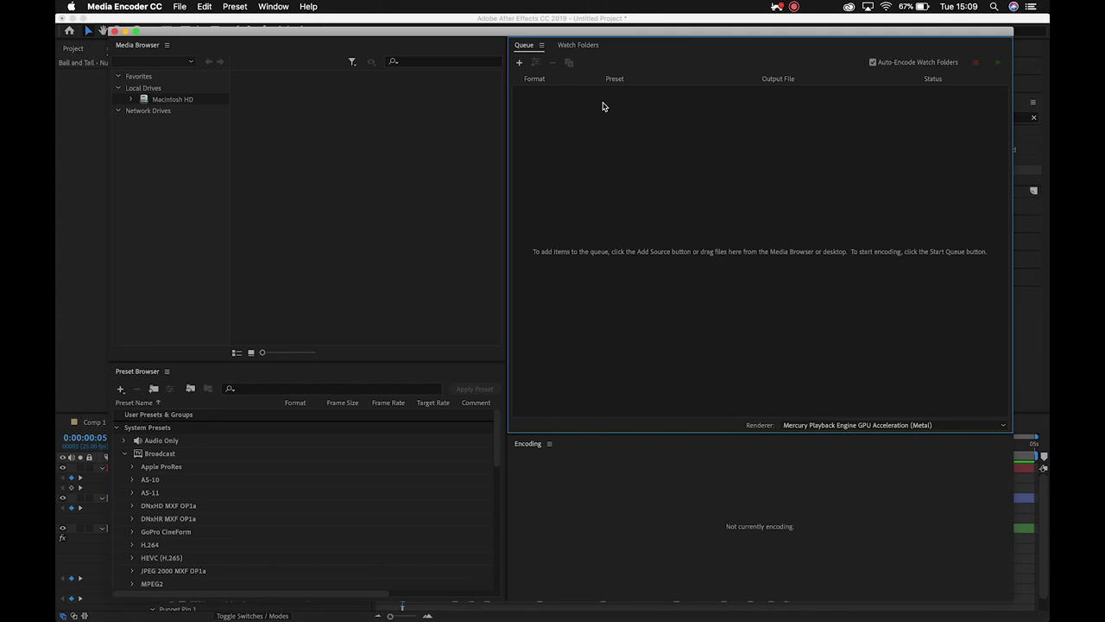
click(207, 21)
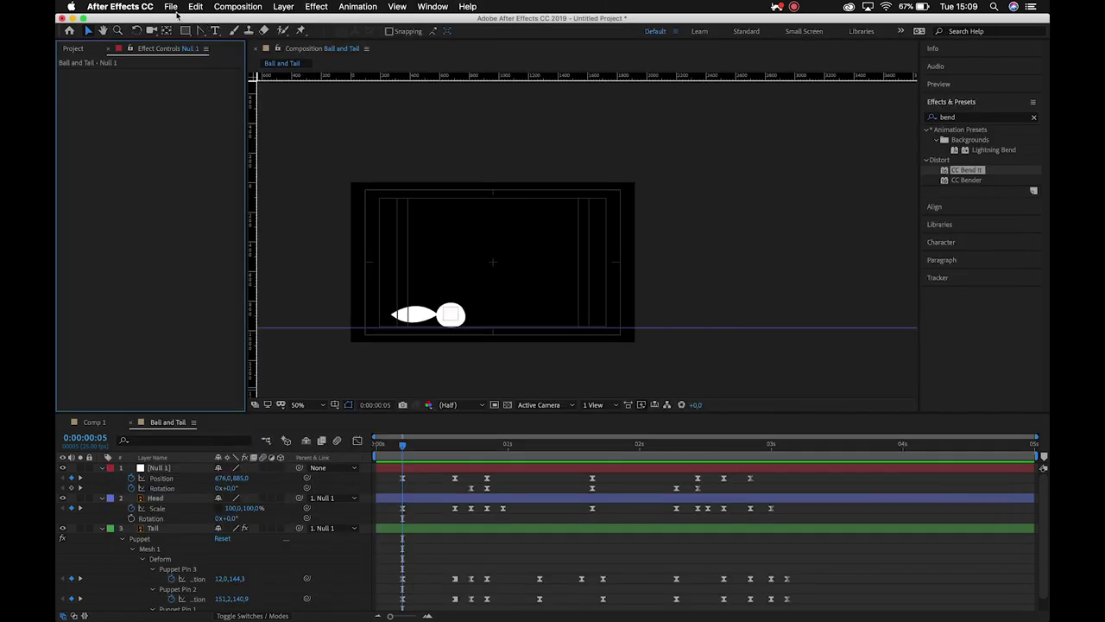
click(171, 6)
mouse_move(197, 170)
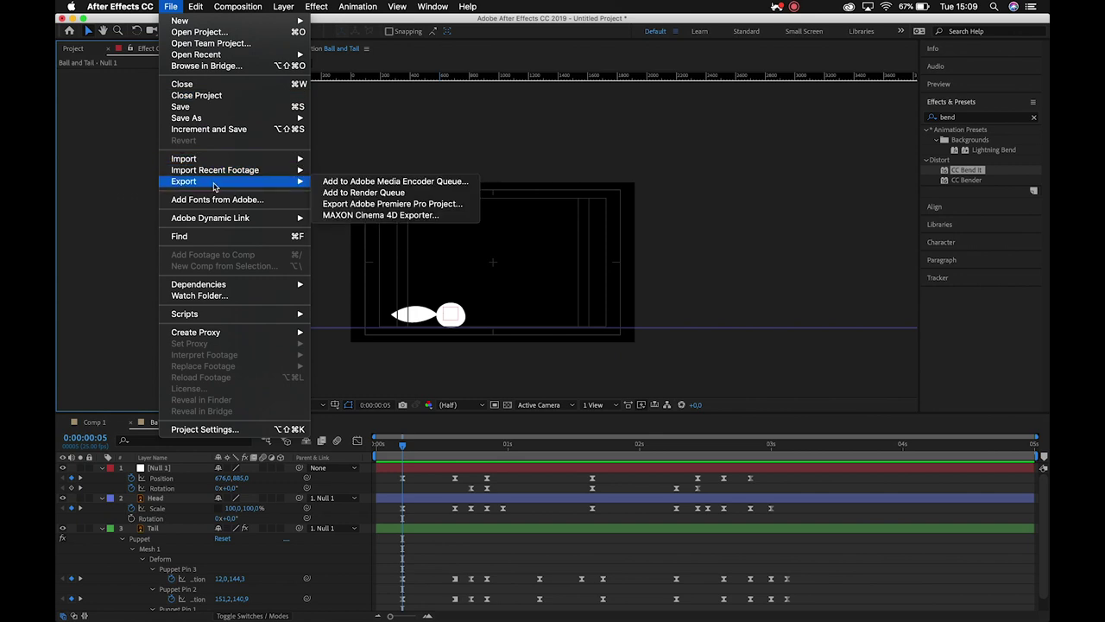
click(365, 183)
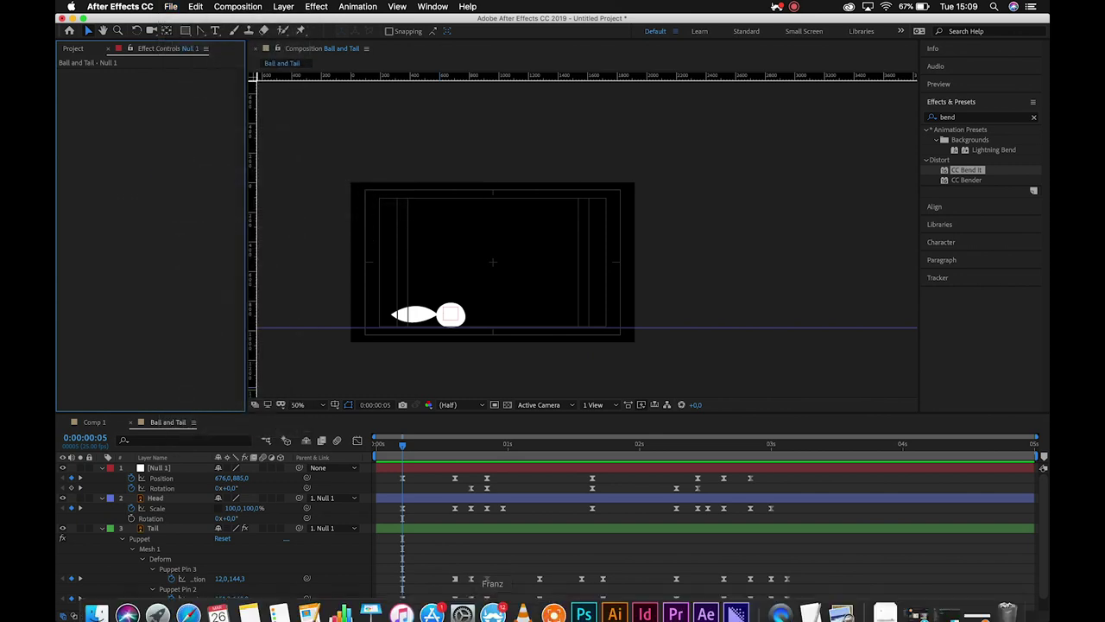
click(738, 602)
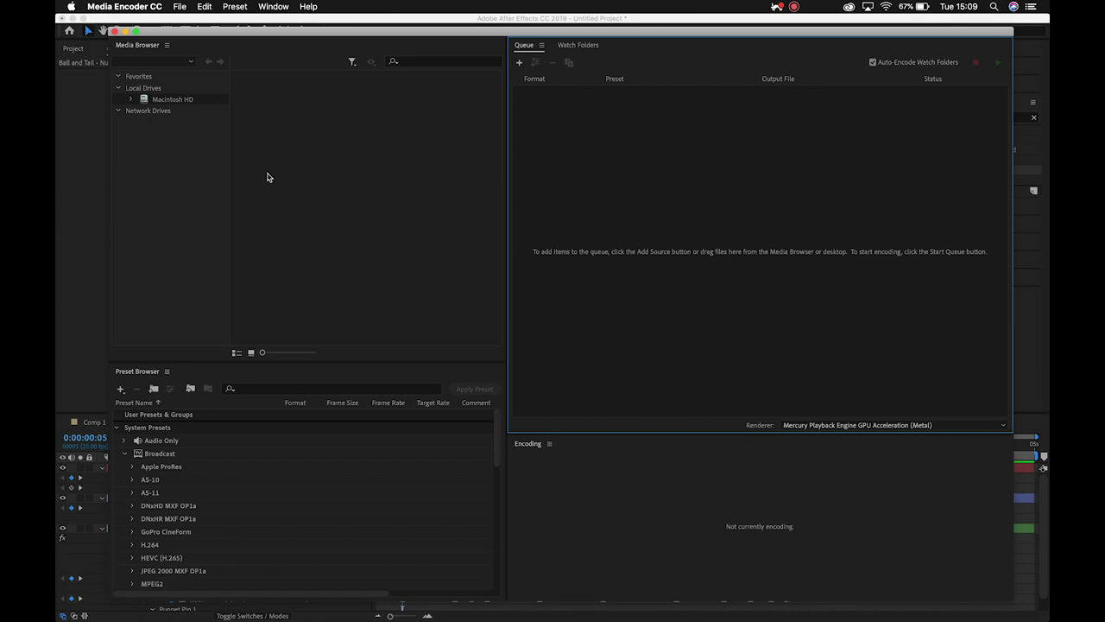
Step: Select the queued Ball and Tail H.264 job using Match Source - Medium bitrate
click(794, 6)
click(810, 21)
click(793, 7)
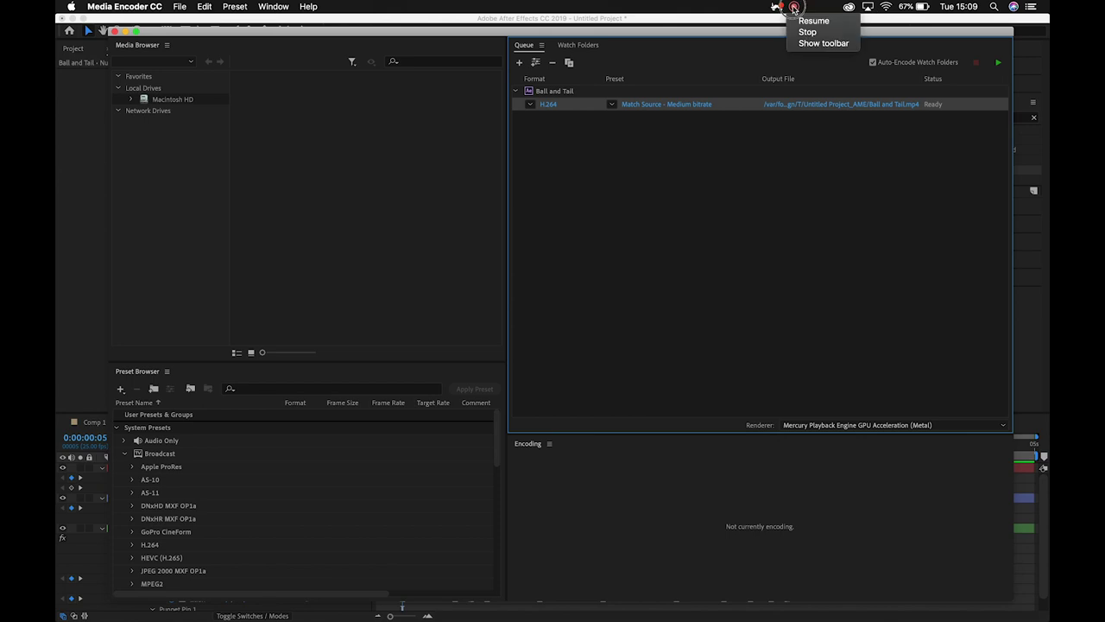
click(813, 21)
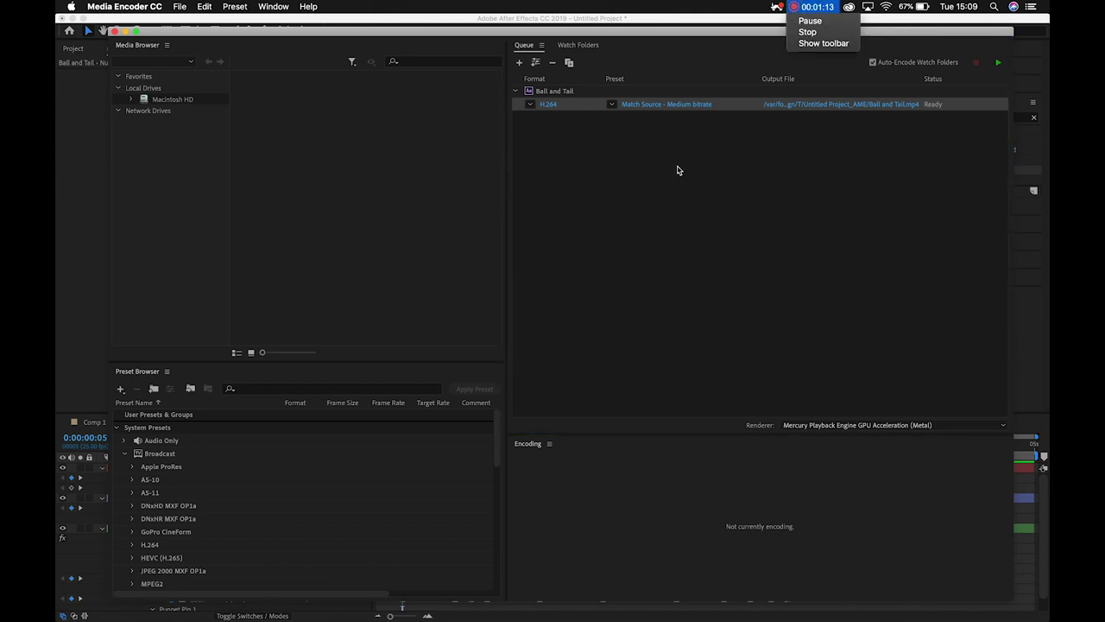
click(677, 170)
click(555, 93)
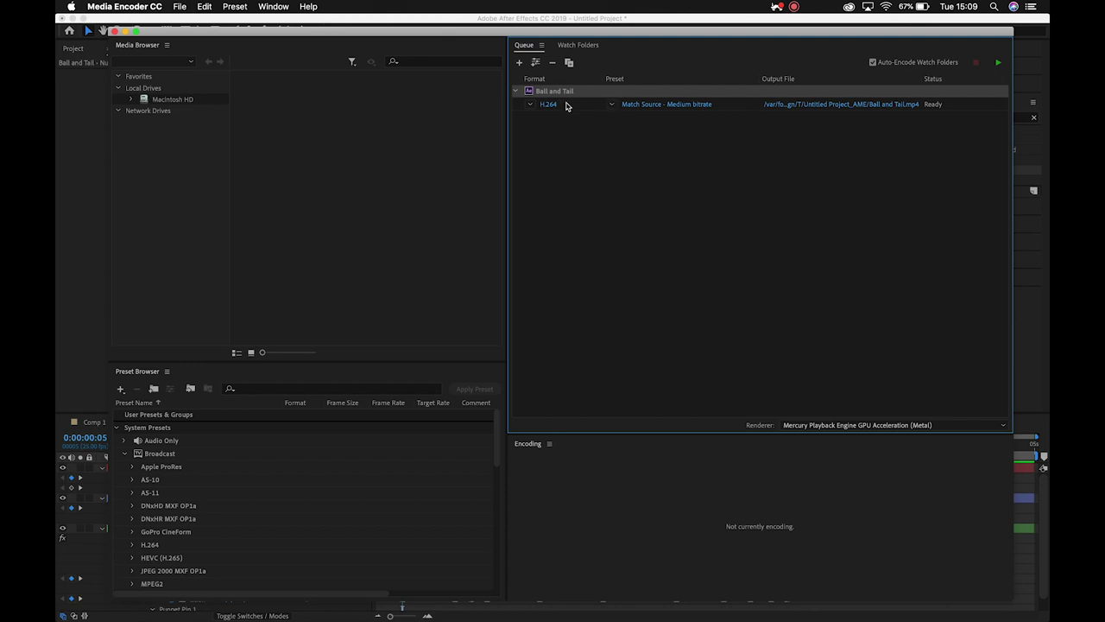
click(62, 344)
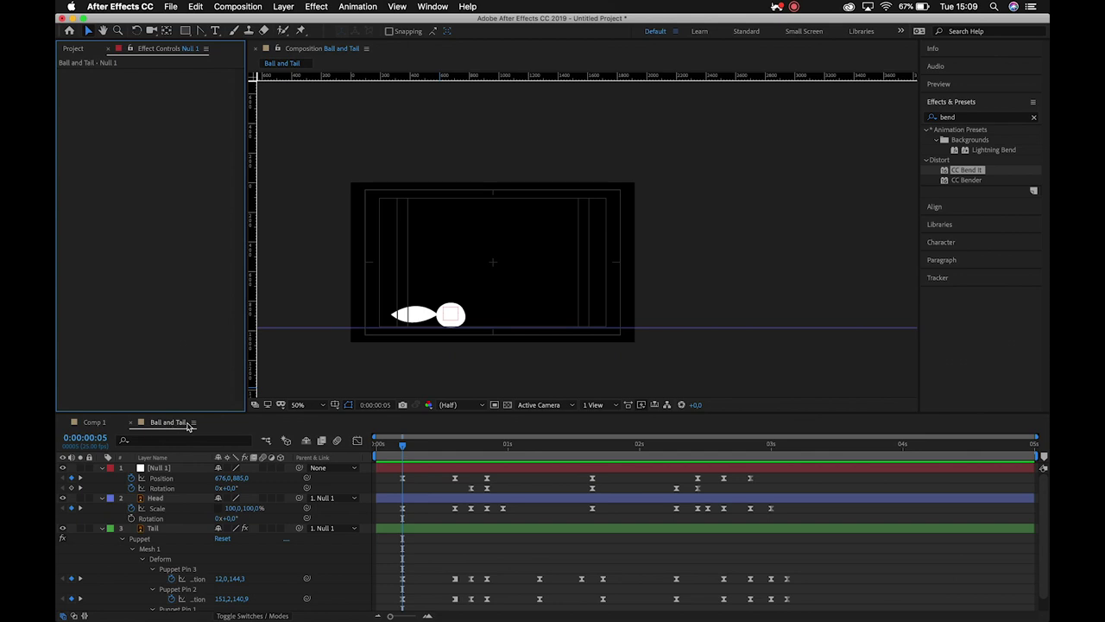
click(740, 603)
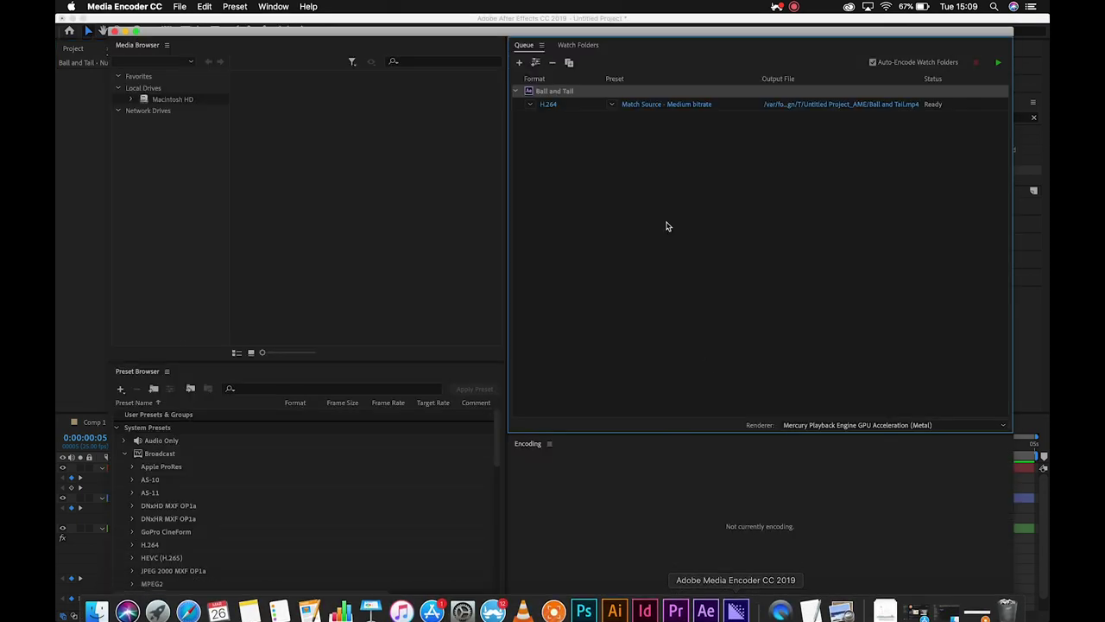
Step: Keep H.264 and switch the Ball and Tail preset to Match Source - High bitrate
click(531, 106)
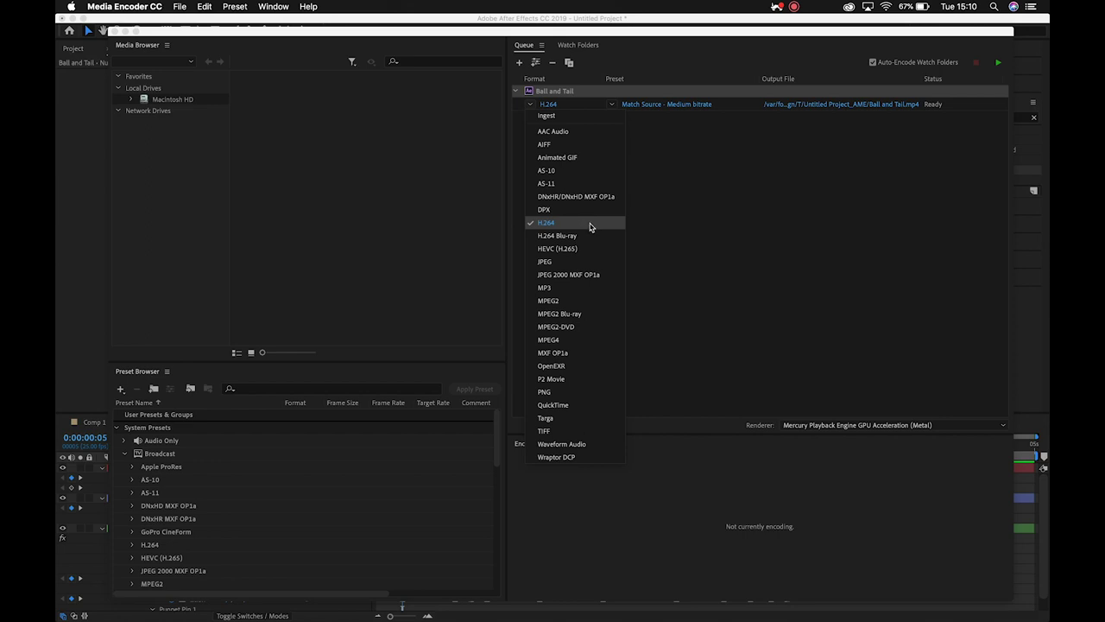
click(646, 222)
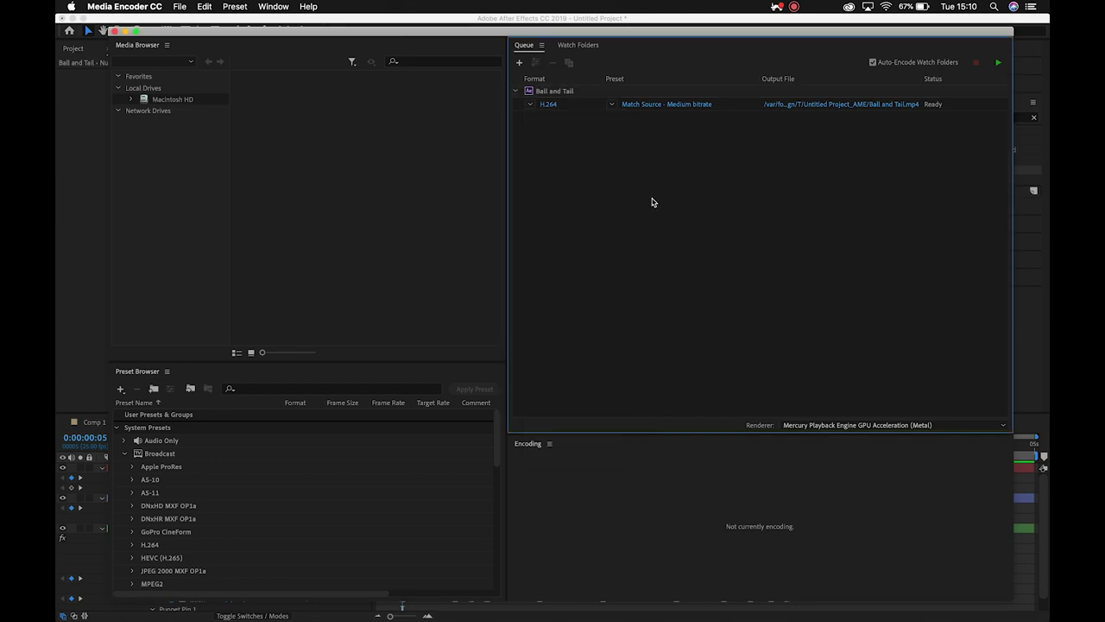
click(612, 104)
click(646, 115)
mouse_move(682, 110)
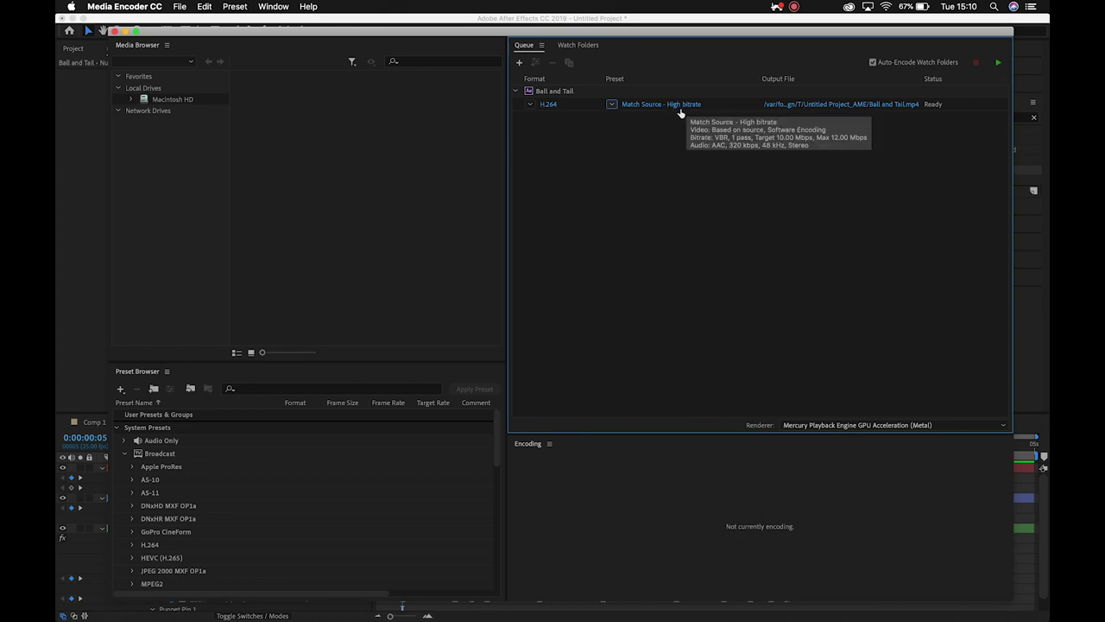
click(611, 104)
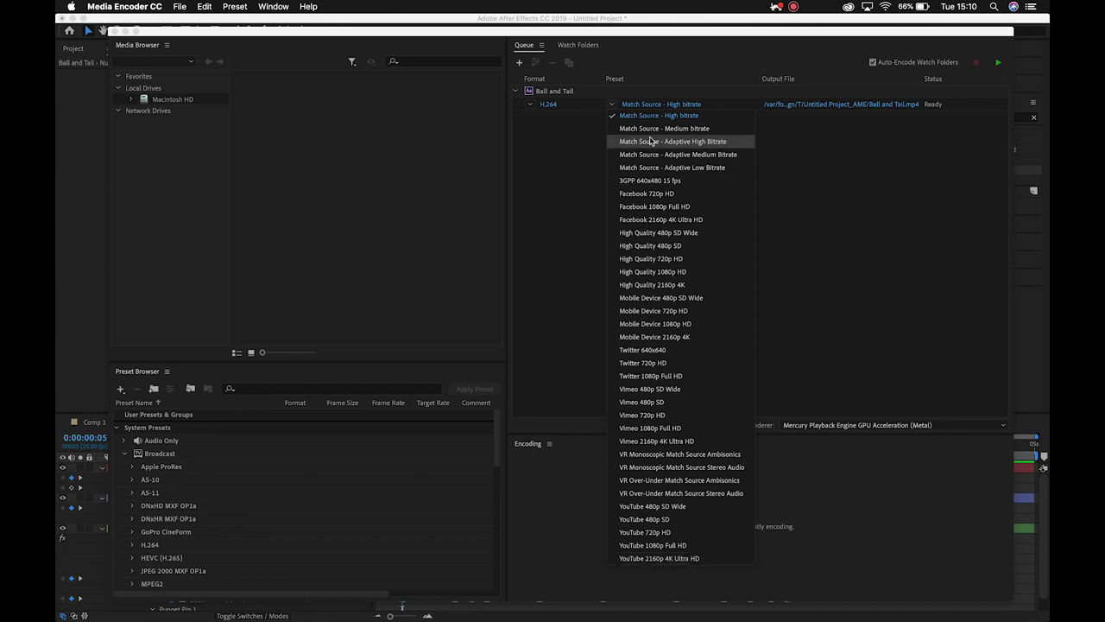
click(804, 126)
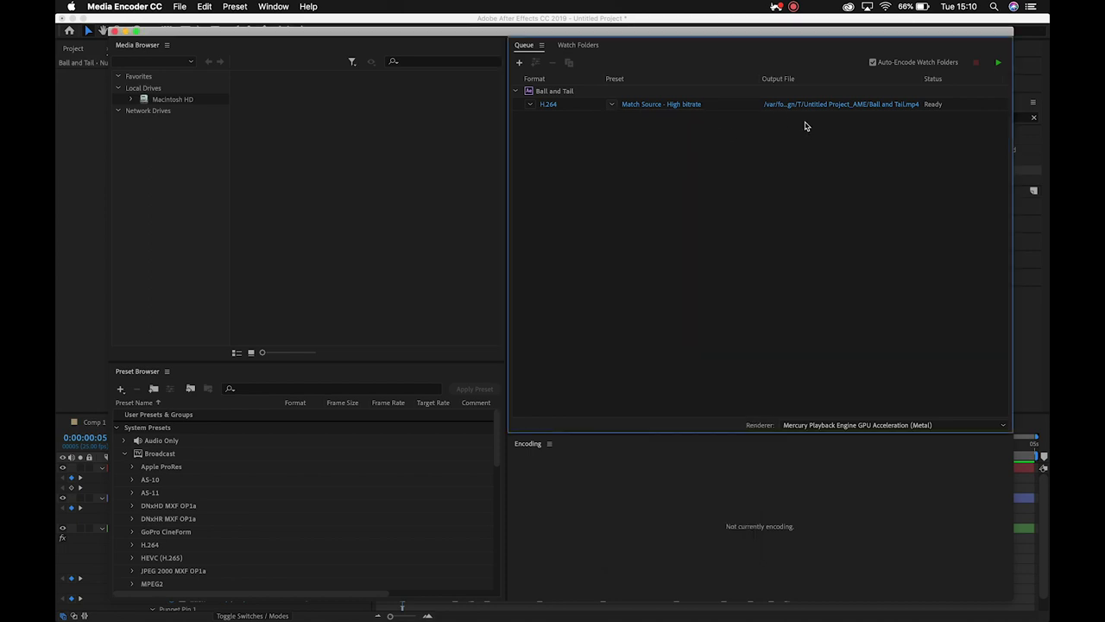
Step: Save the output as Ball and Tail.mp4 in a new Renders folder under Desktop > Ball and Tail Animation
click(806, 104)
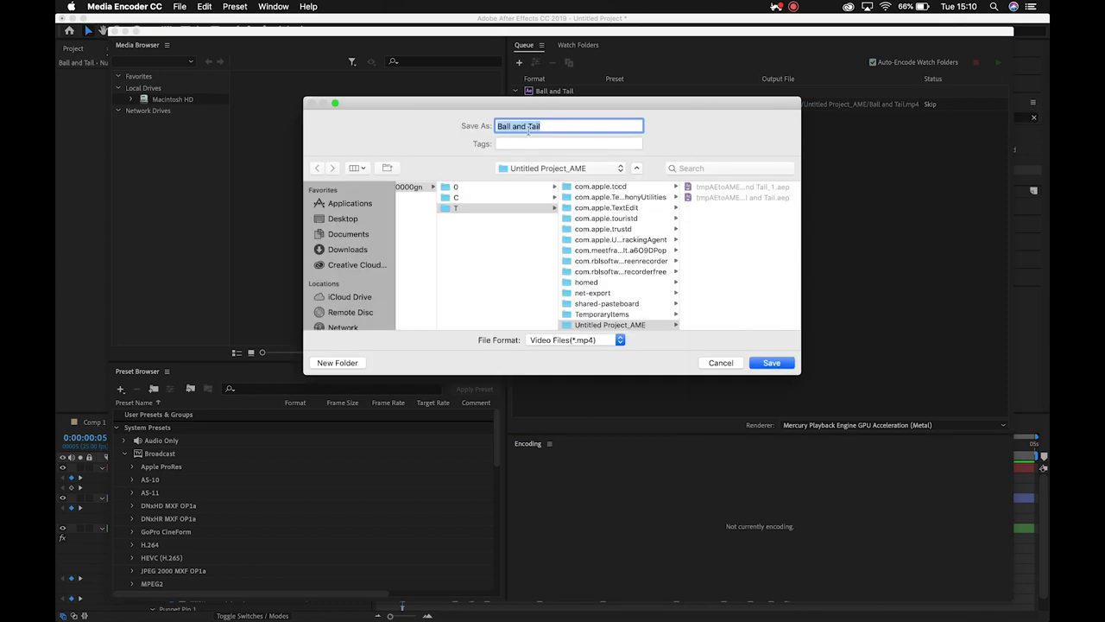
click(354, 220)
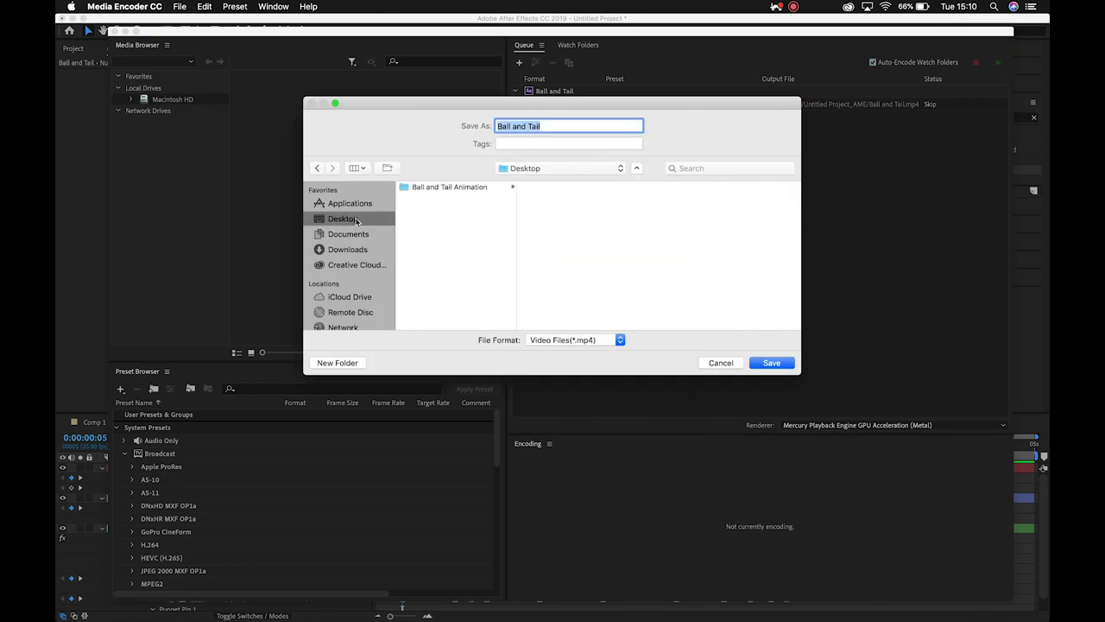
click(450, 187)
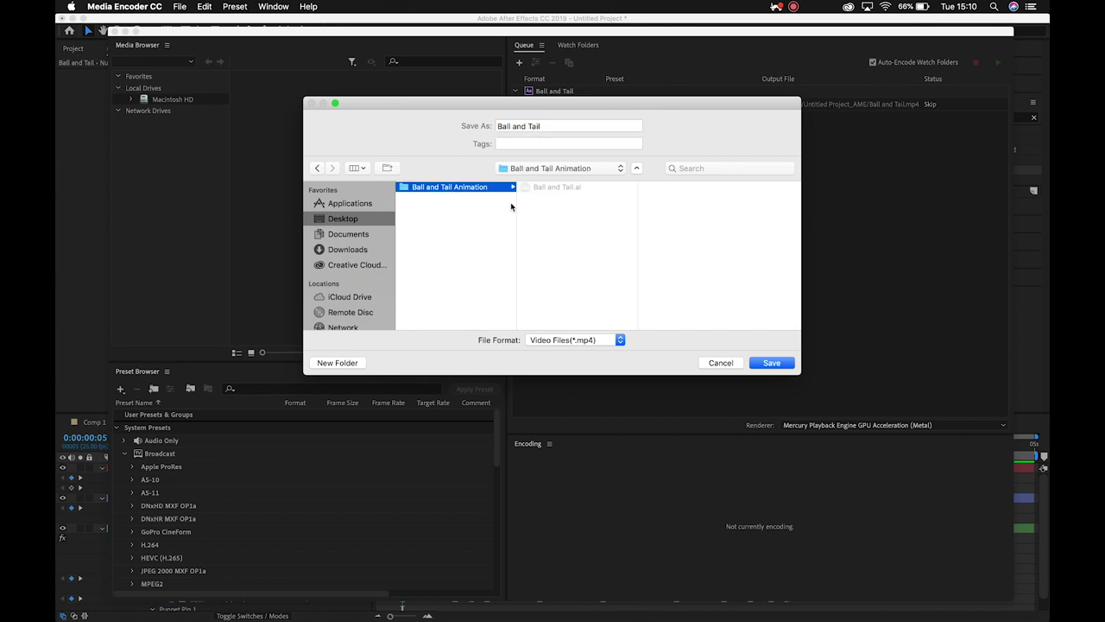
click(345, 365)
text(Renders)
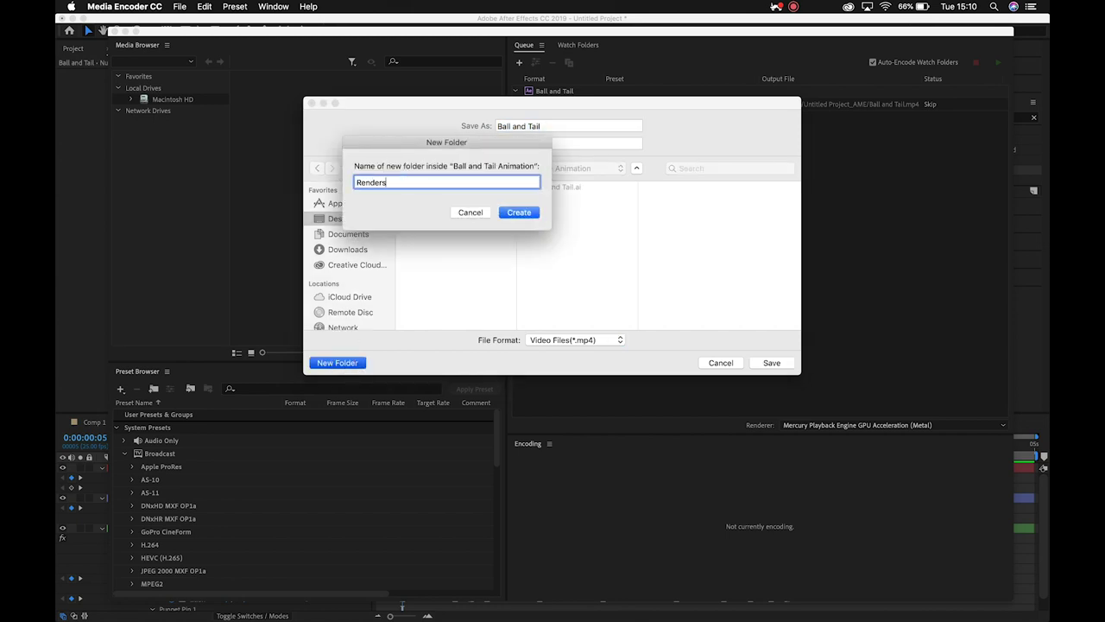
key(Return)
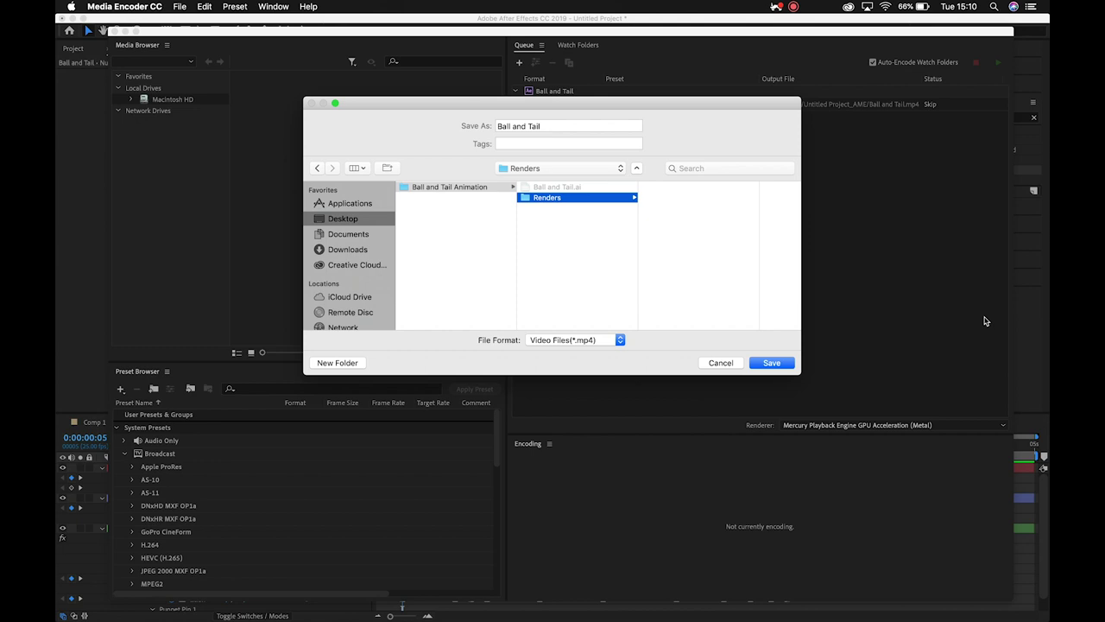
click(771, 363)
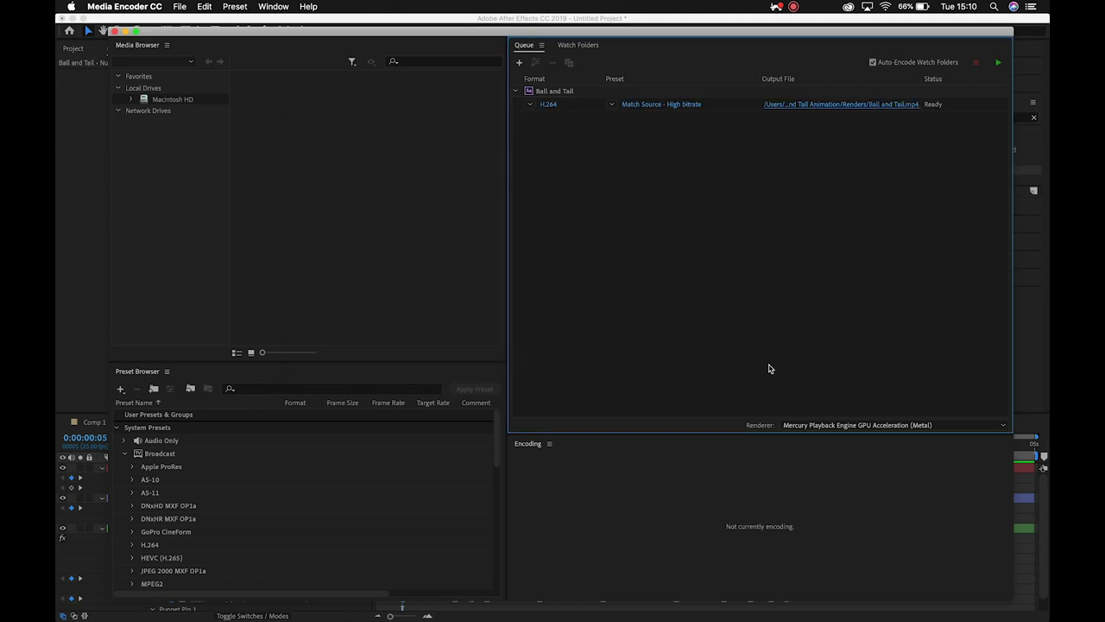
Step: Start the queue and duplicate the Ball and Tail job to render a second copy
click(1000, 64)
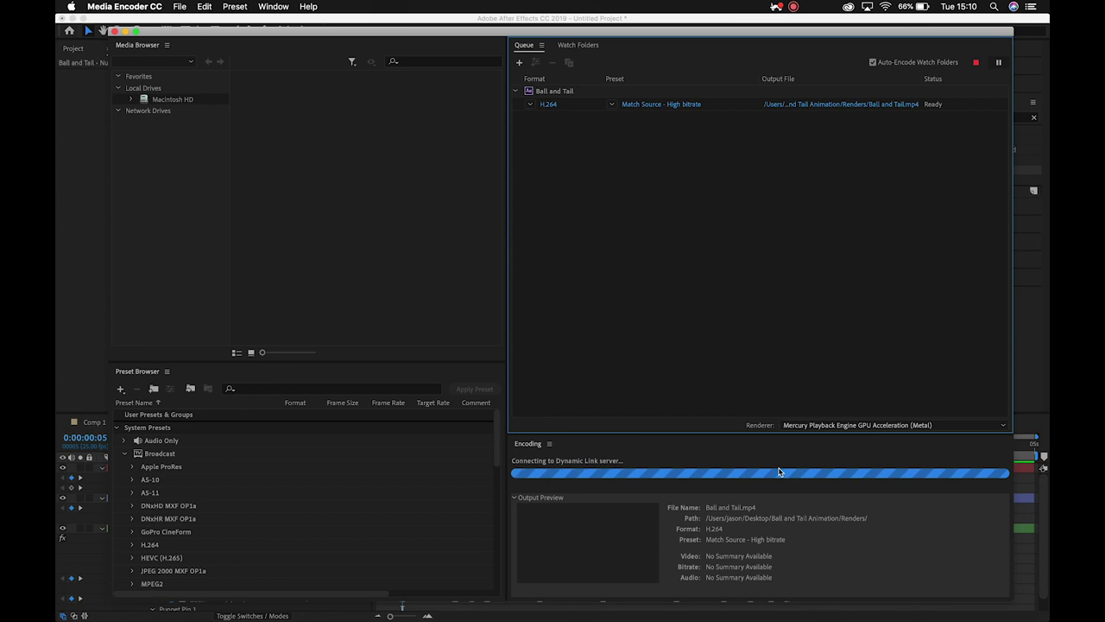
click(546, 92)
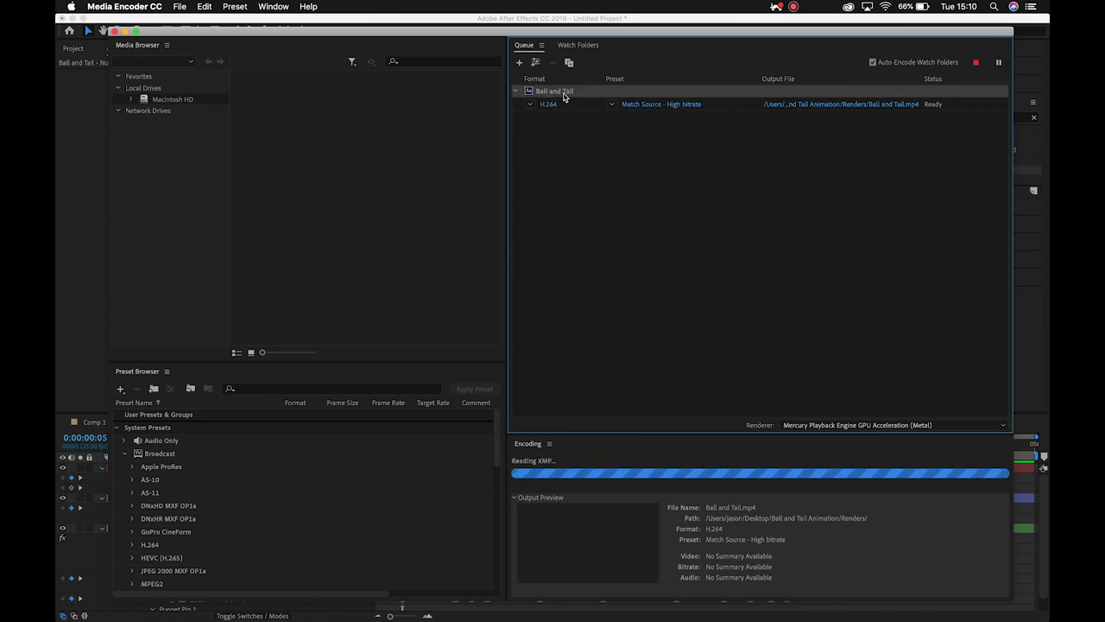
key(super+d)
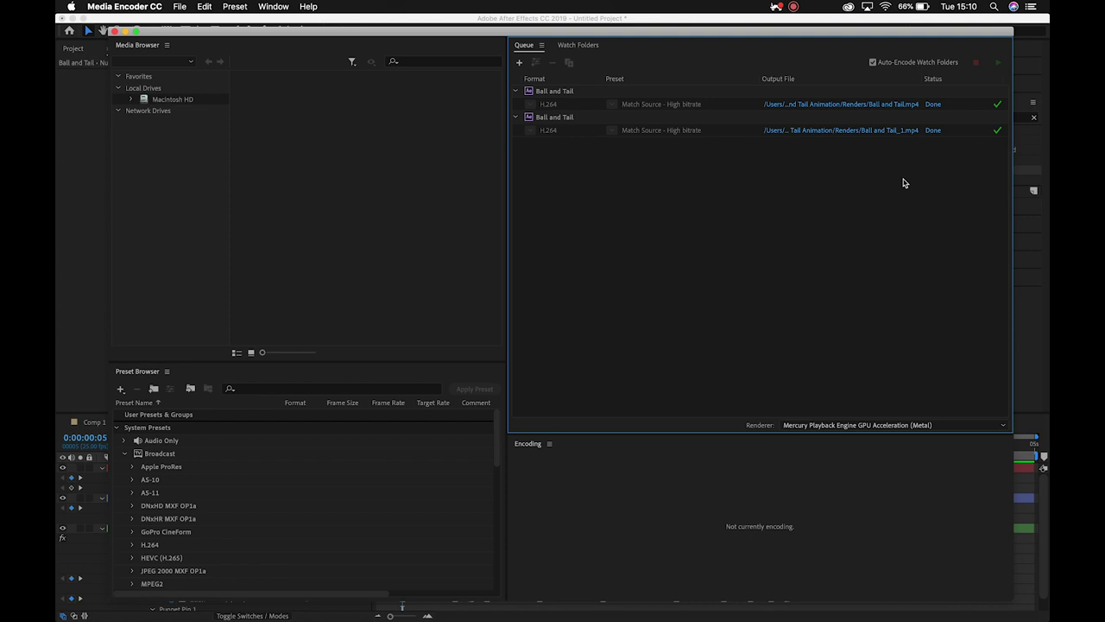
Step: Minimise the app windows and open Ball and Tail Animation > Renders in Finder
click(126, 32)
click(74, 18)
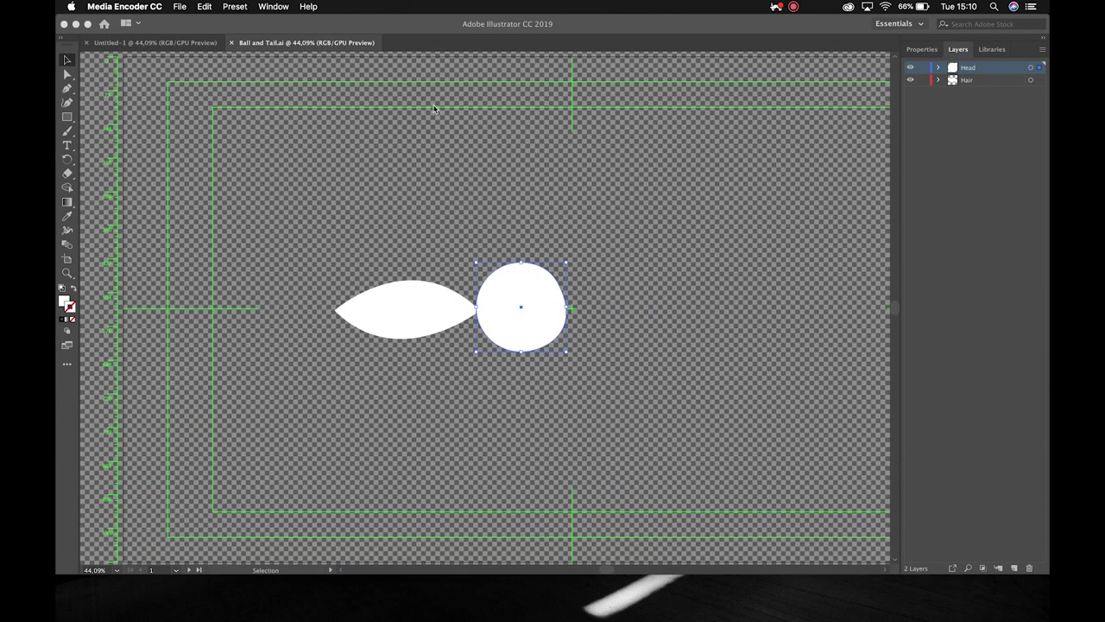
click(76, 23)
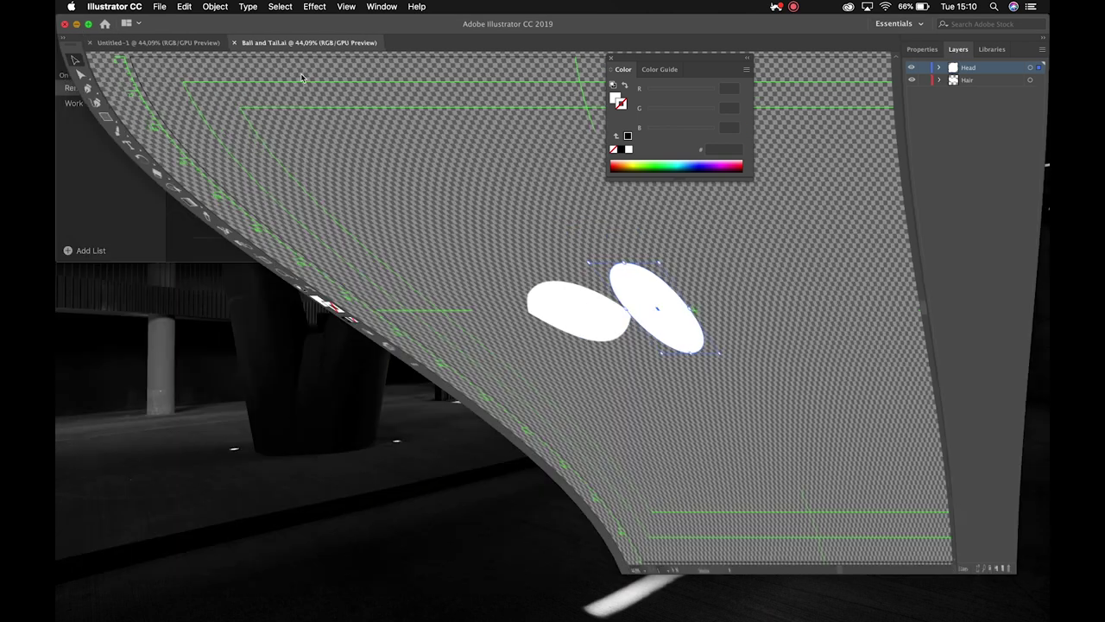
click(748, 245)
double_click(994, 62)
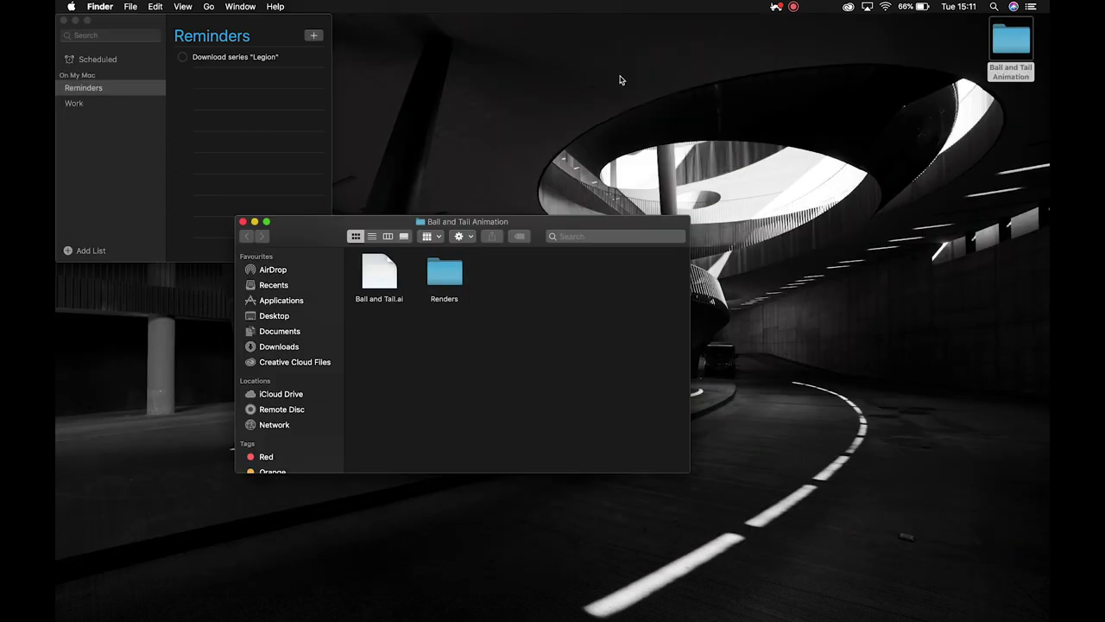
double_click(444, 272)
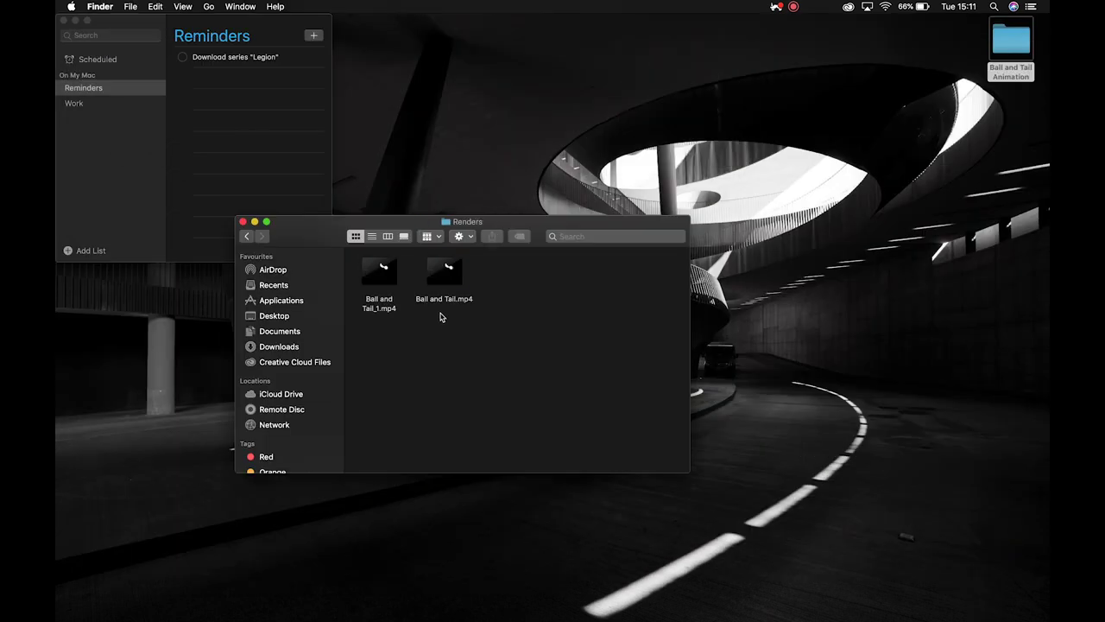
Step: Preview Ball and Tail.mp4 in Quick Look and confirm its roughly 519 KB size in Get Info
click(458, 277)
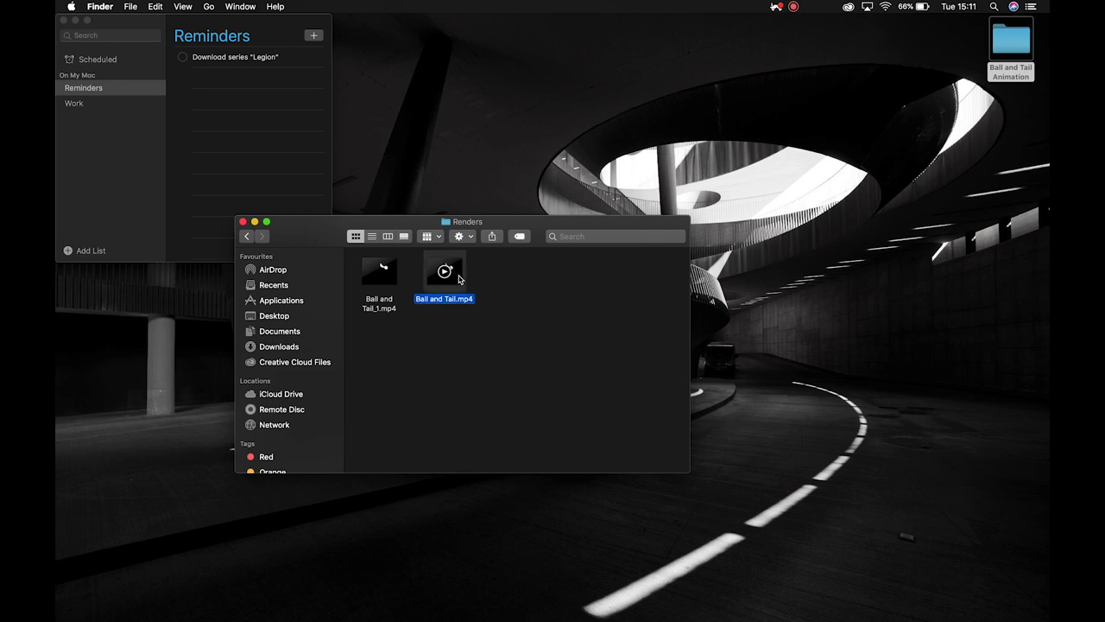
key(space)
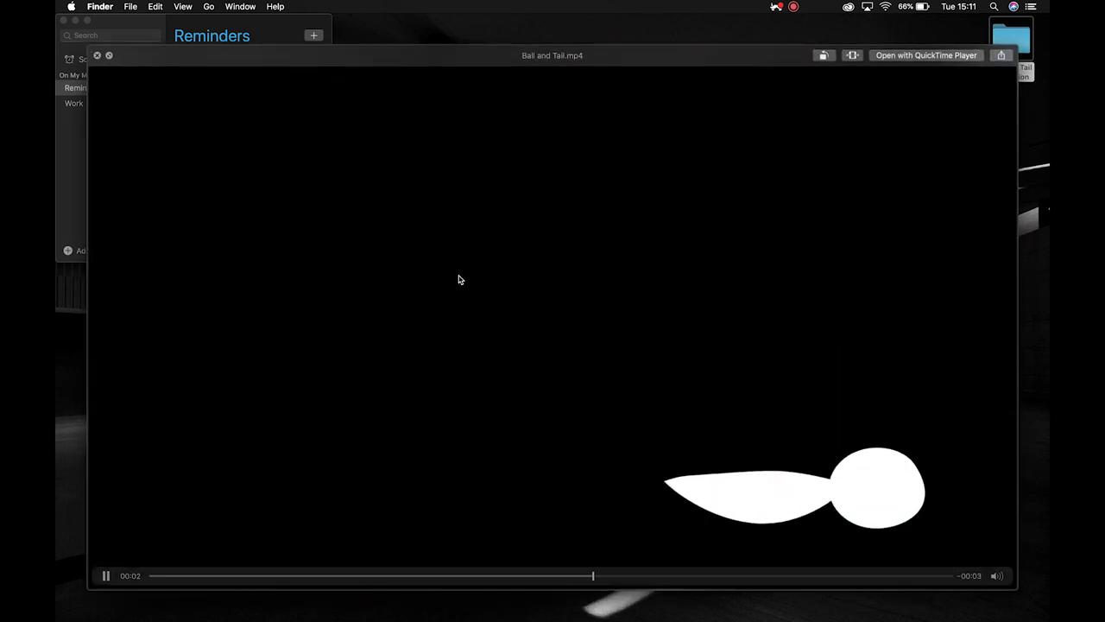
key(space)
right_click(456, 283)
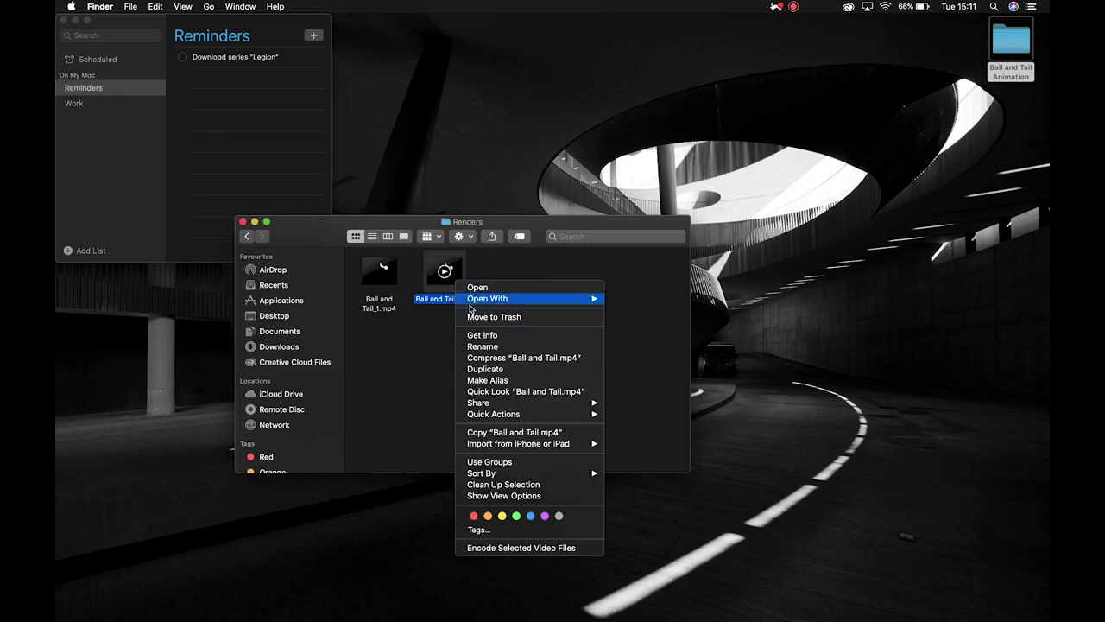
click(489, 338)
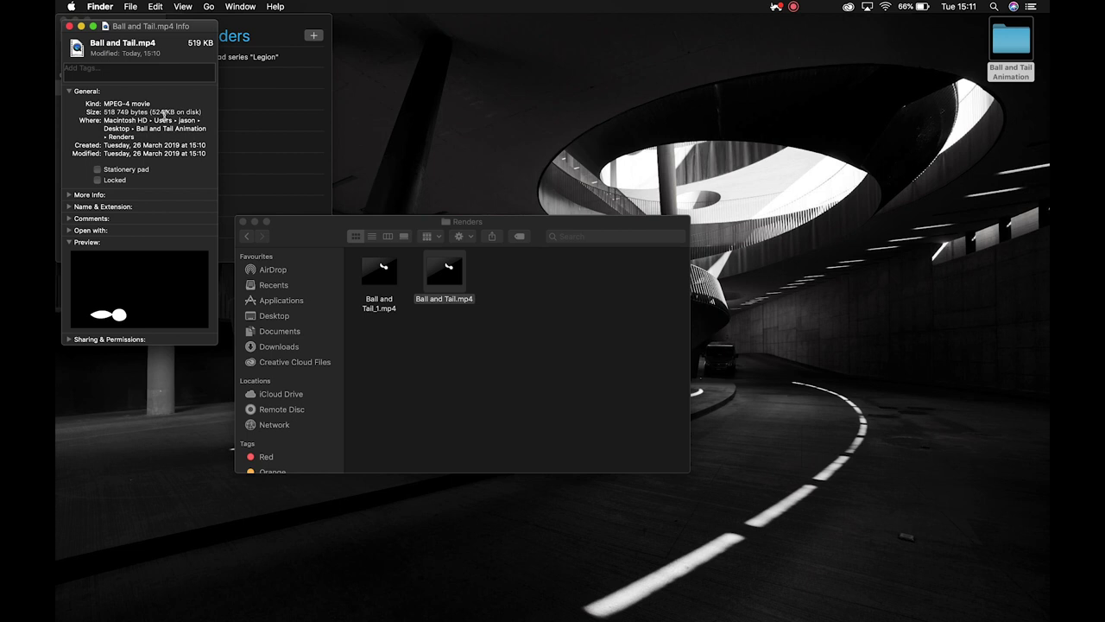
click(69, 27)
click(470, 405)
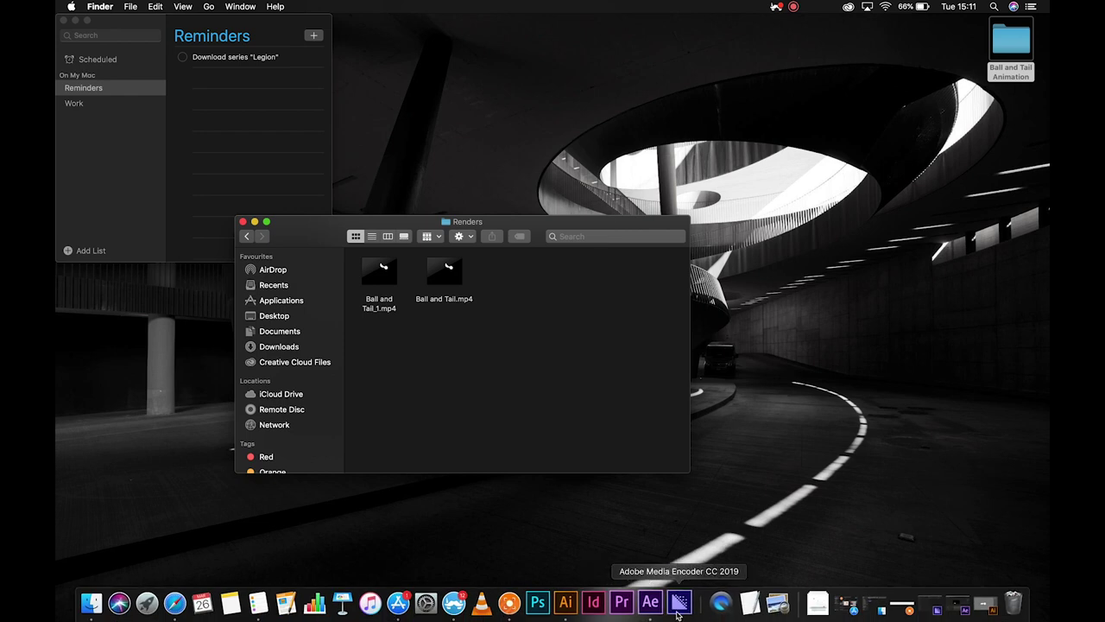
Step: Select both finished Ball and Tail jobs and delete them from the Media Encoder queue
click(678, 613)
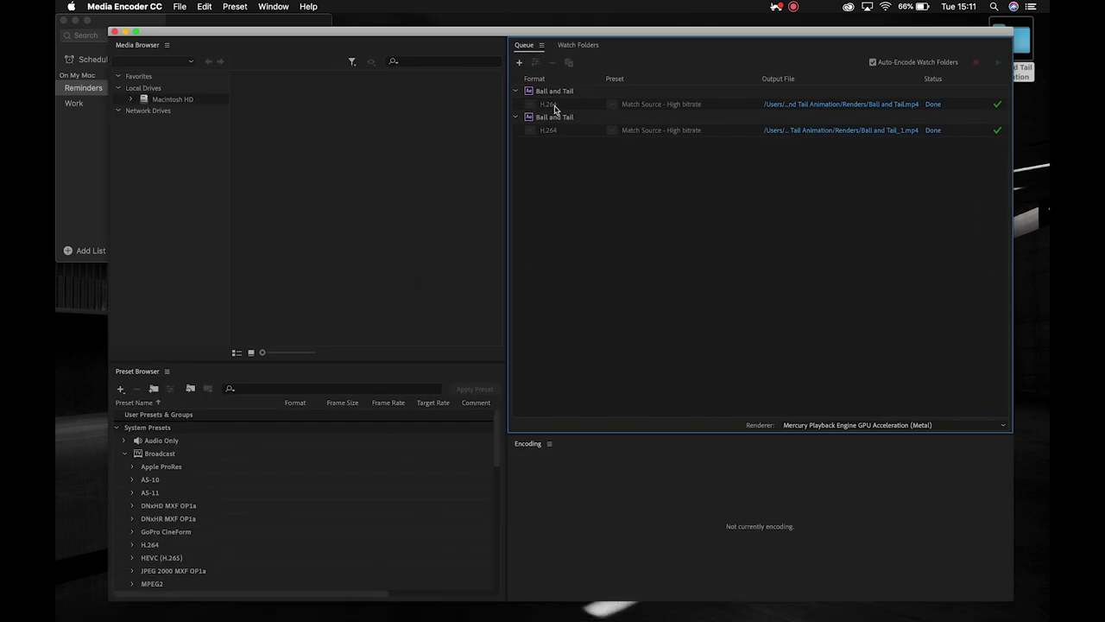
click(560, 123)
shift+click(570, 98)
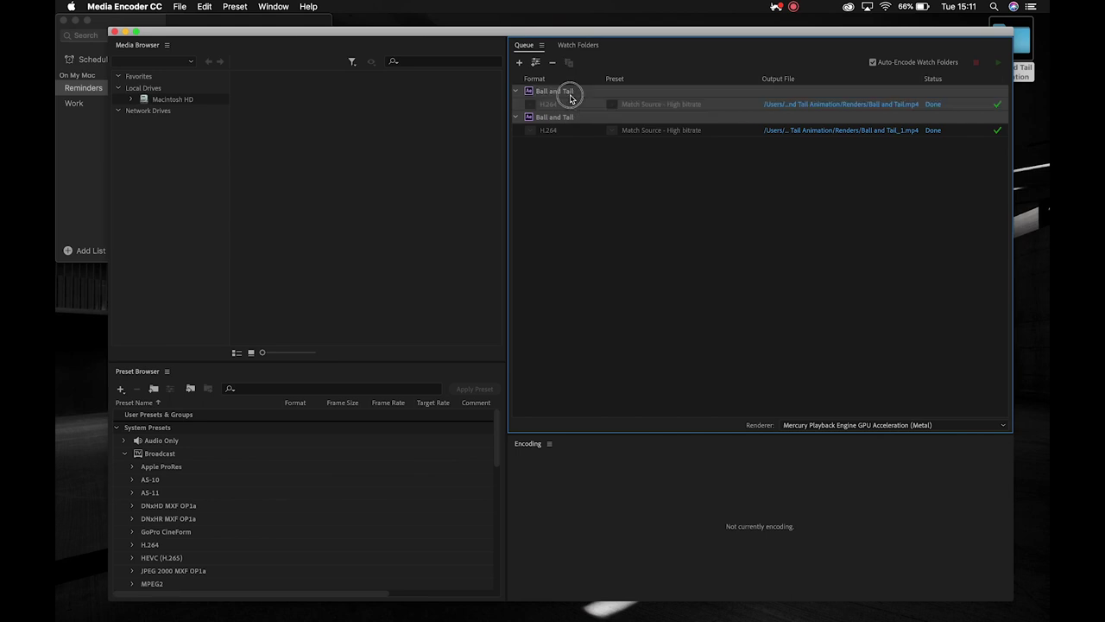
key(BackSpace)
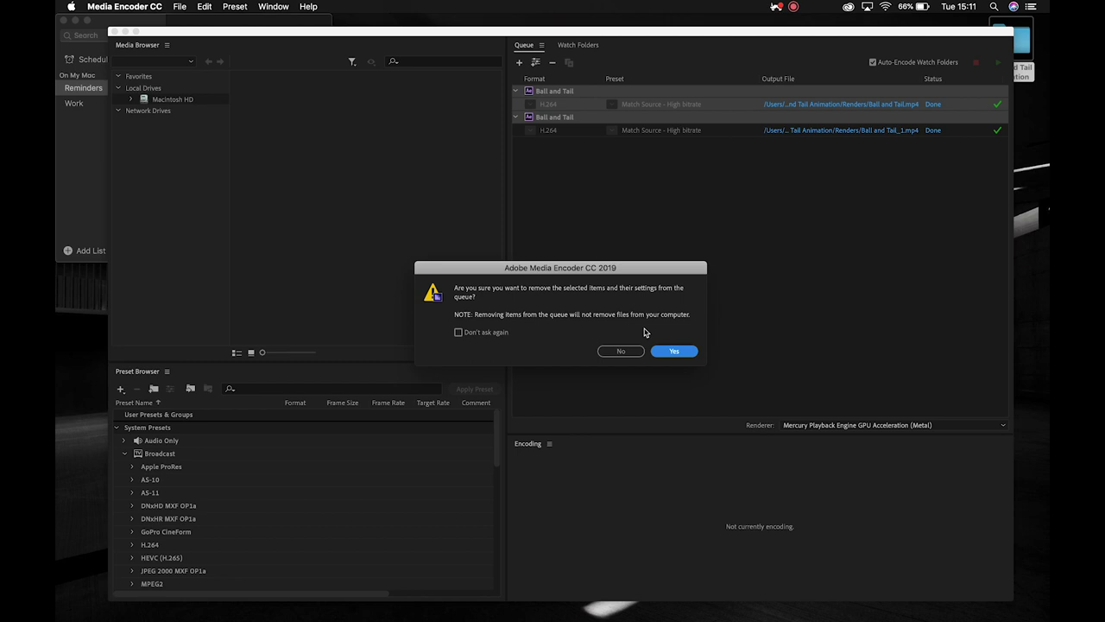
click(665, 355)
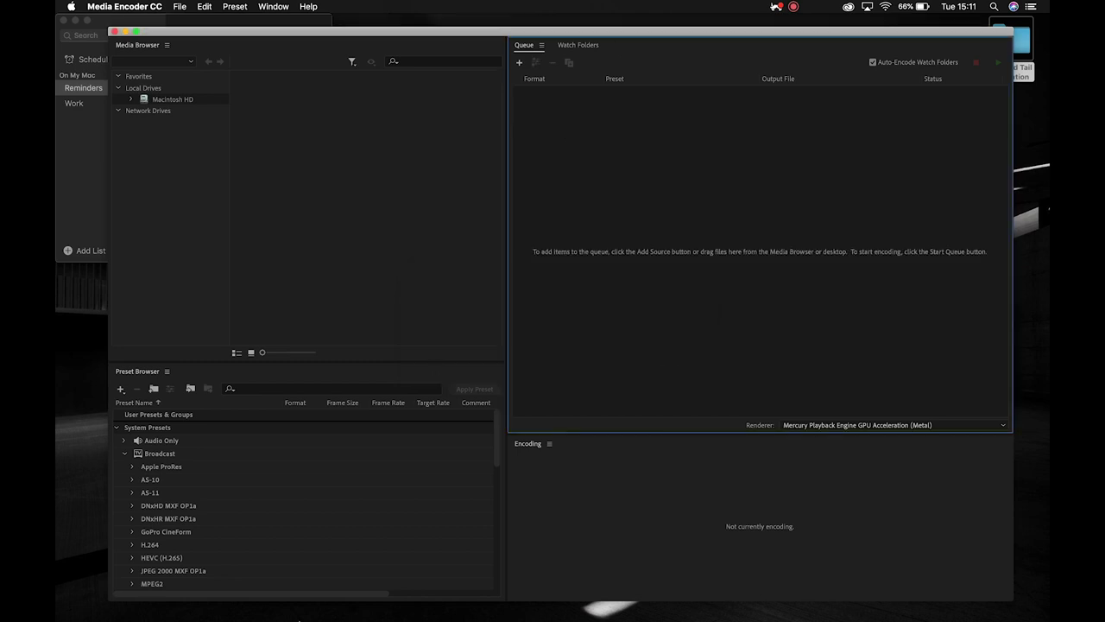
Step: Bring up a Finder window and show the Recents list with Shift+Cmd+F
click(94, 604)
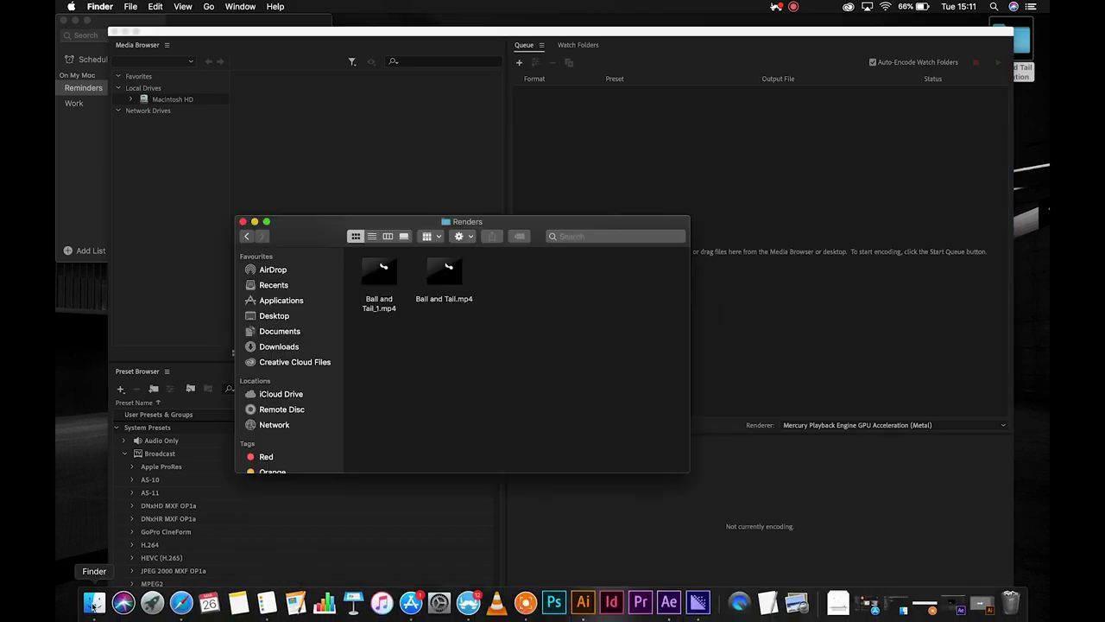
drag(307, 226, 306, 291)
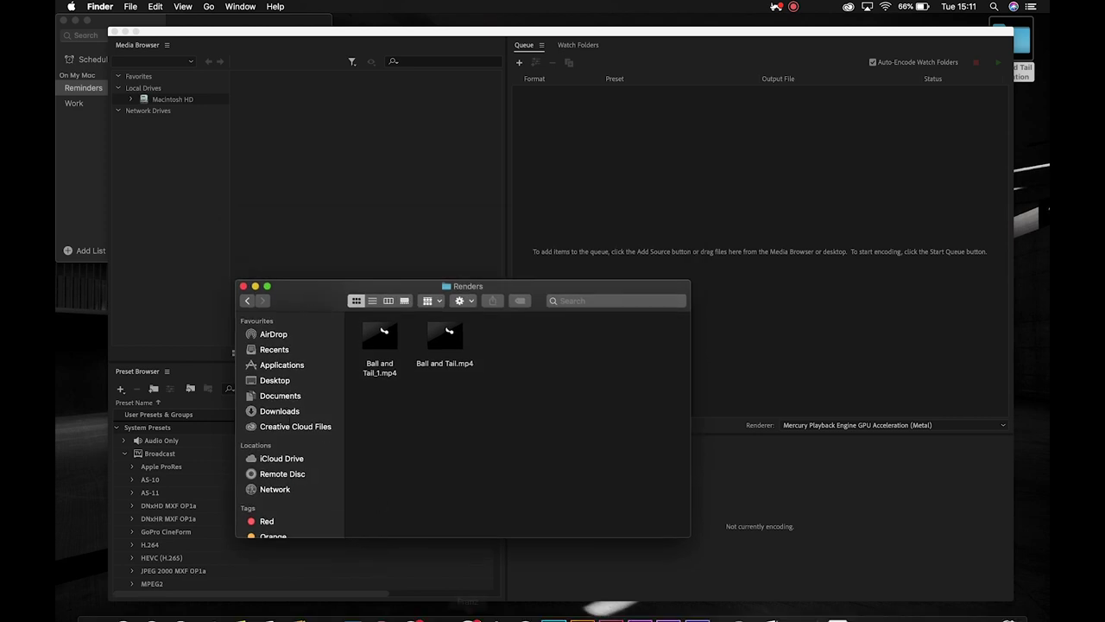
mouse_move(749, 605)
click(526, 602)
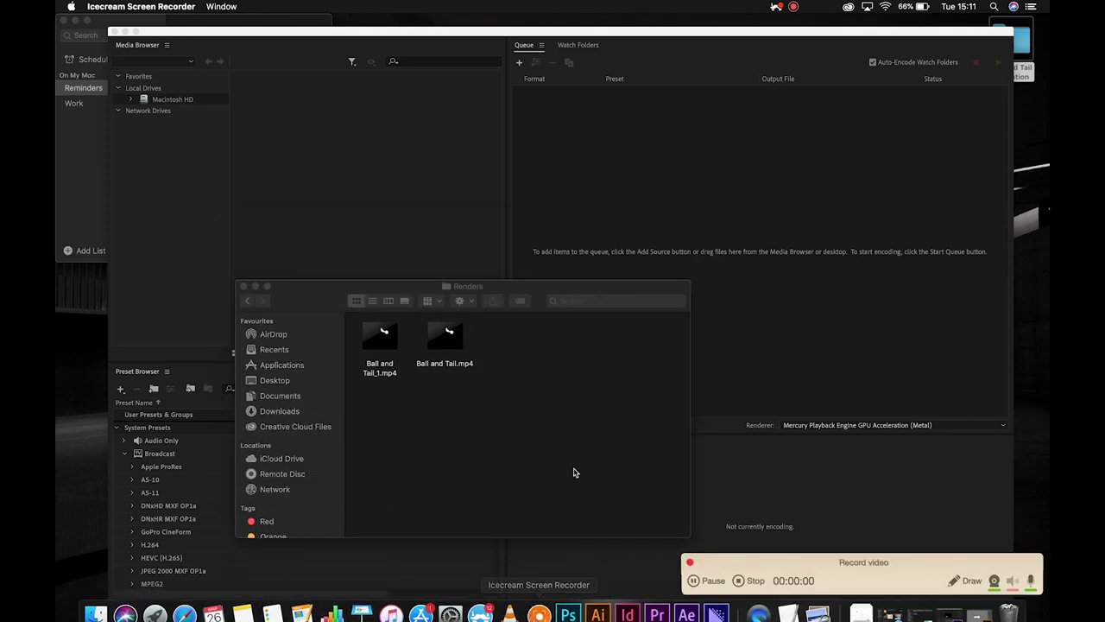
click(511, 464)
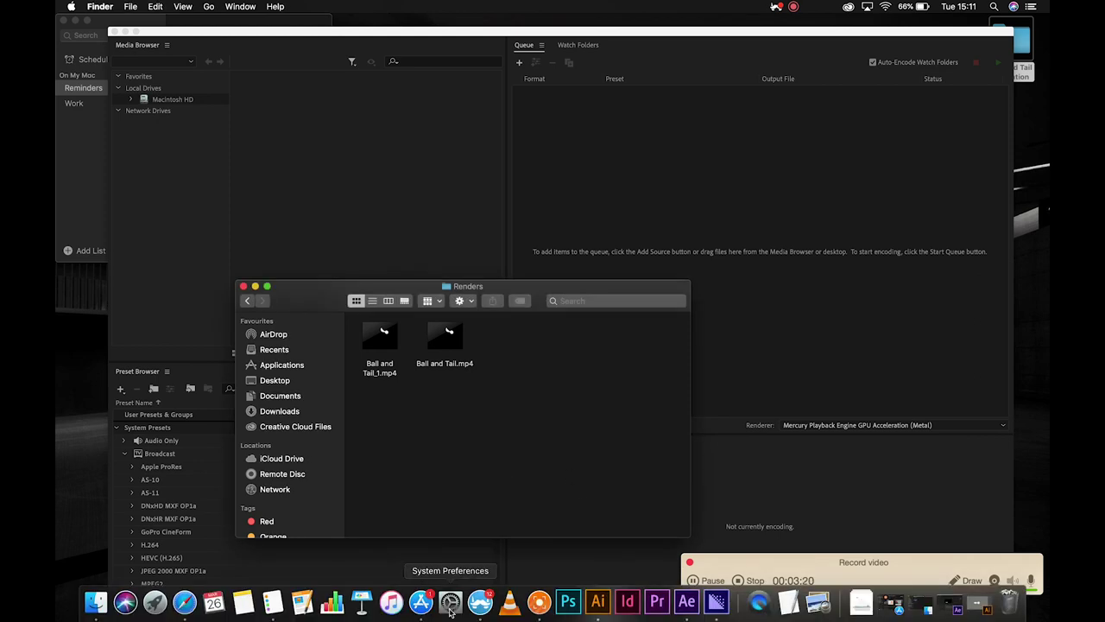
key(super+shift+f)
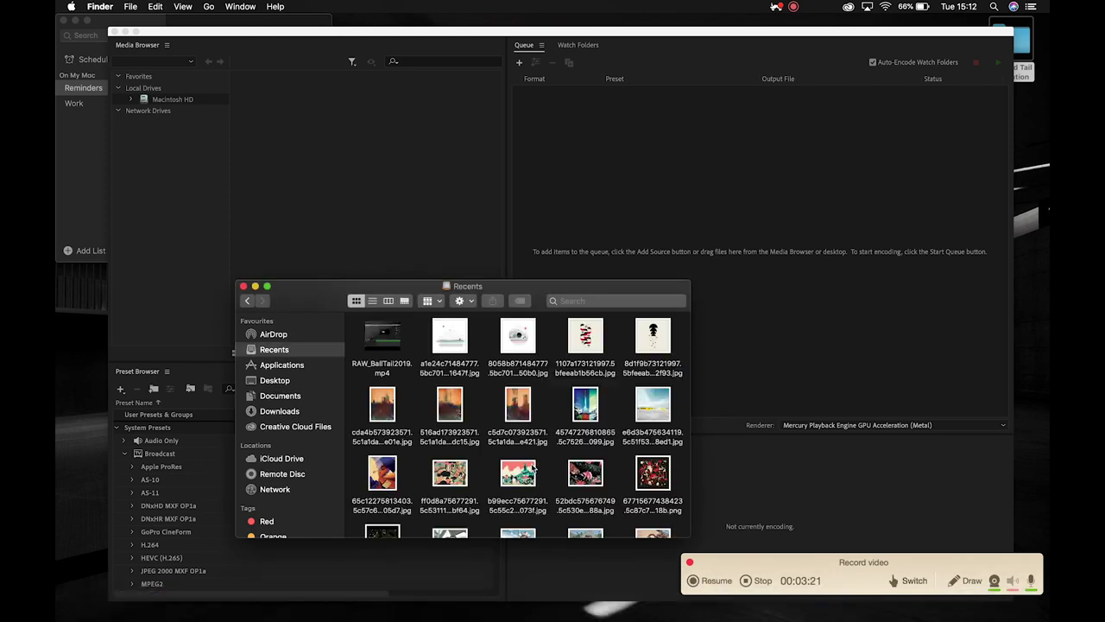
click(695, 581)
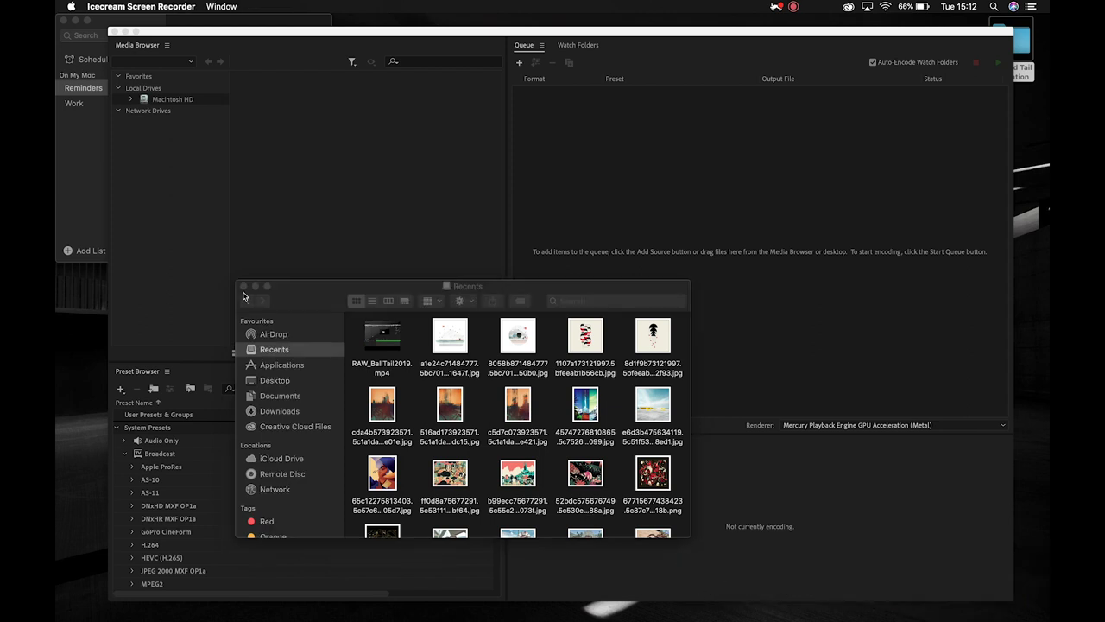
Step: Check in Get Info that RAW_BallTail2019.mp4 is about 1.76 GB
click(371, 348)
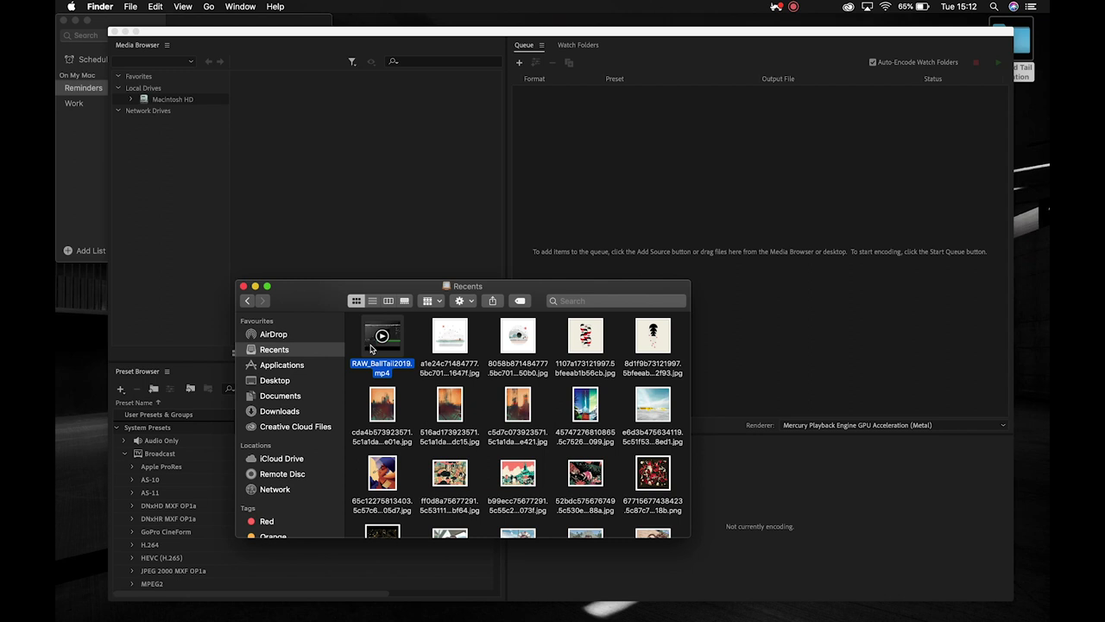
right_click(371, 348)
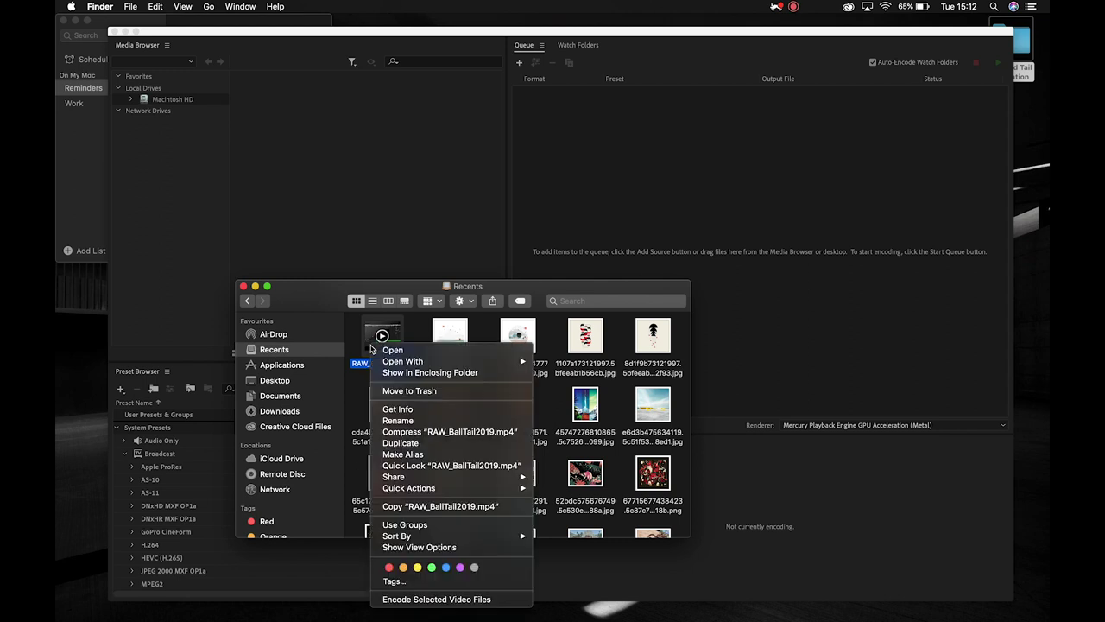
click(414, 410)
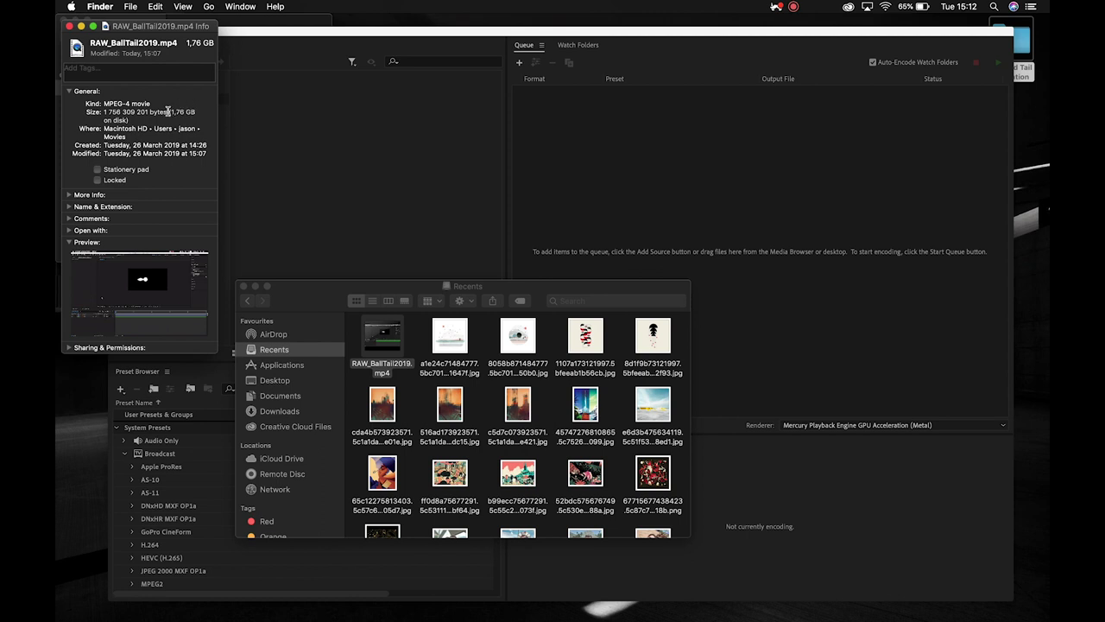
click(69, 26)
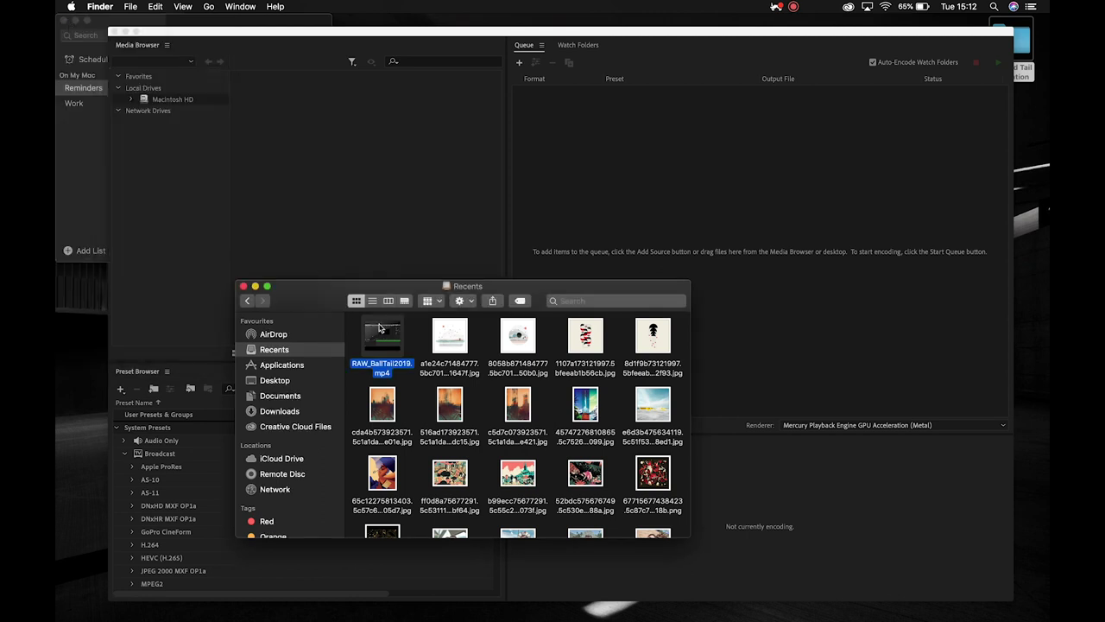
Step: Add RAW_BallTail2019.mp4 to the queue as an H.264 Match Source - High bitrate job and start encoding
drag(378, 328, 590, 194)
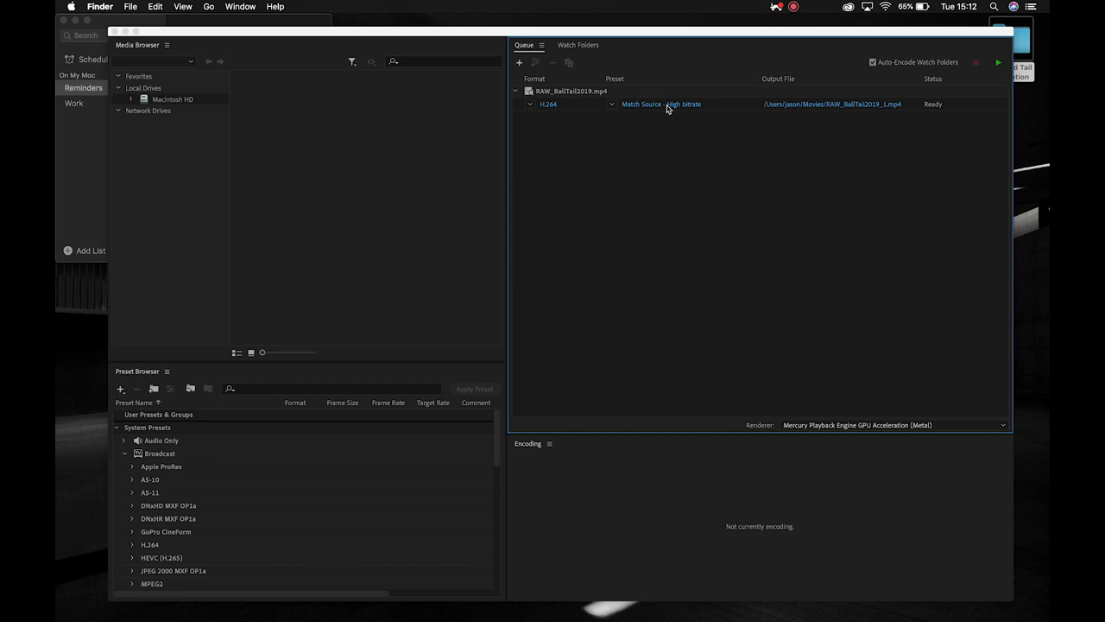
click(998, 62)
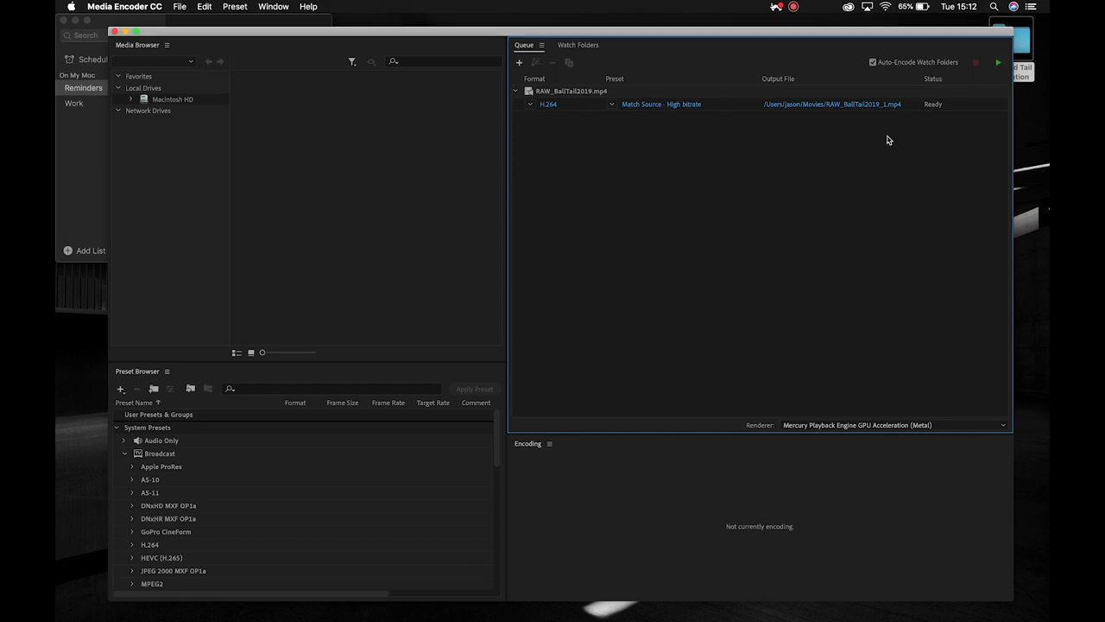
click(998, 62)
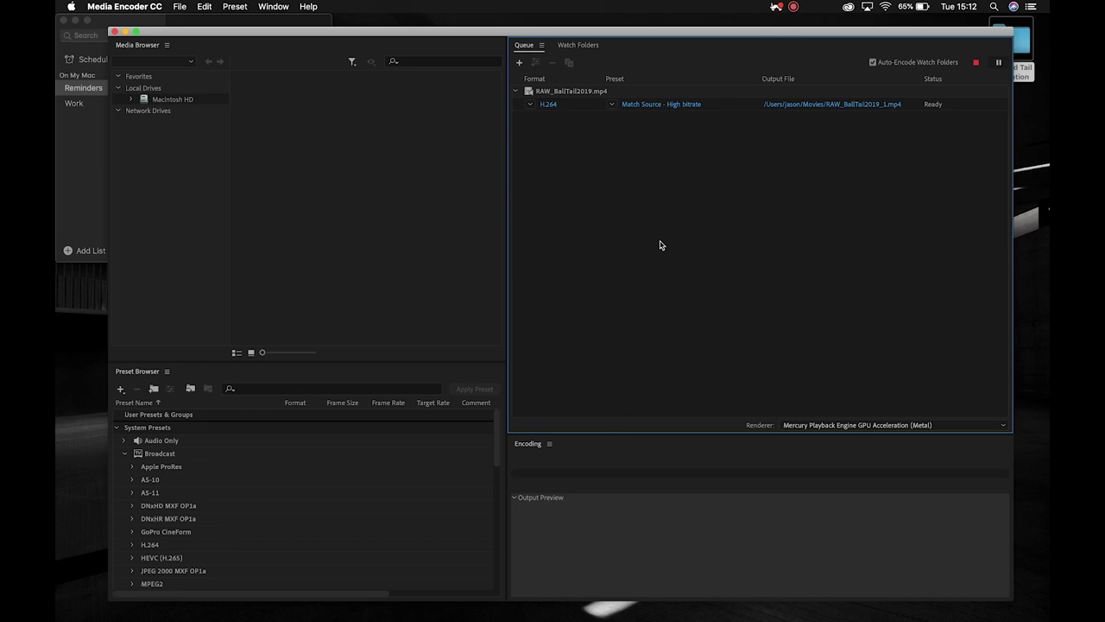